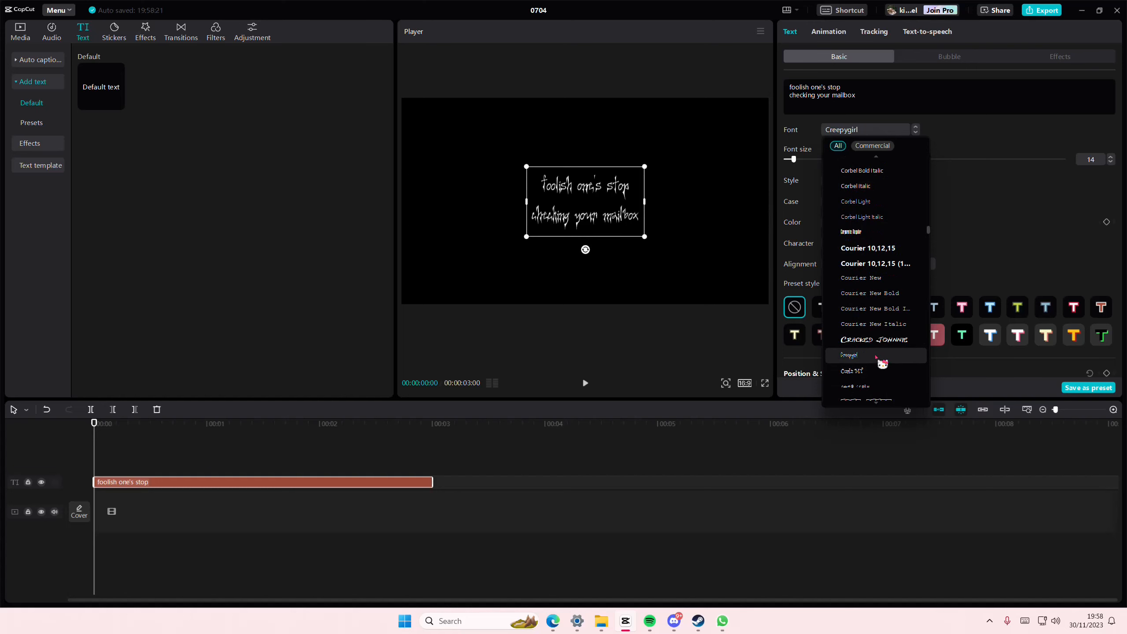
# - Set the lyric text's font to Cocogoose and its font size to 10
pyautogui.scroll(-2, 879, 357)
pyautogui.scroll(3, 879, 358)
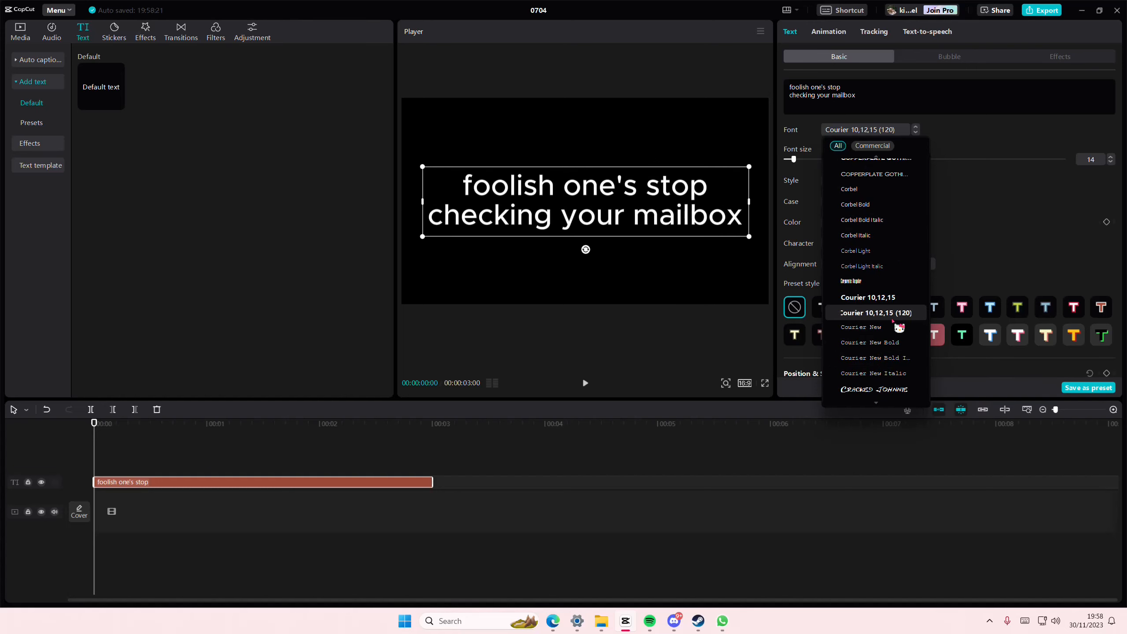
pyautogui.scroll(7, 892, 319)
pyautogui.click(863, 227)
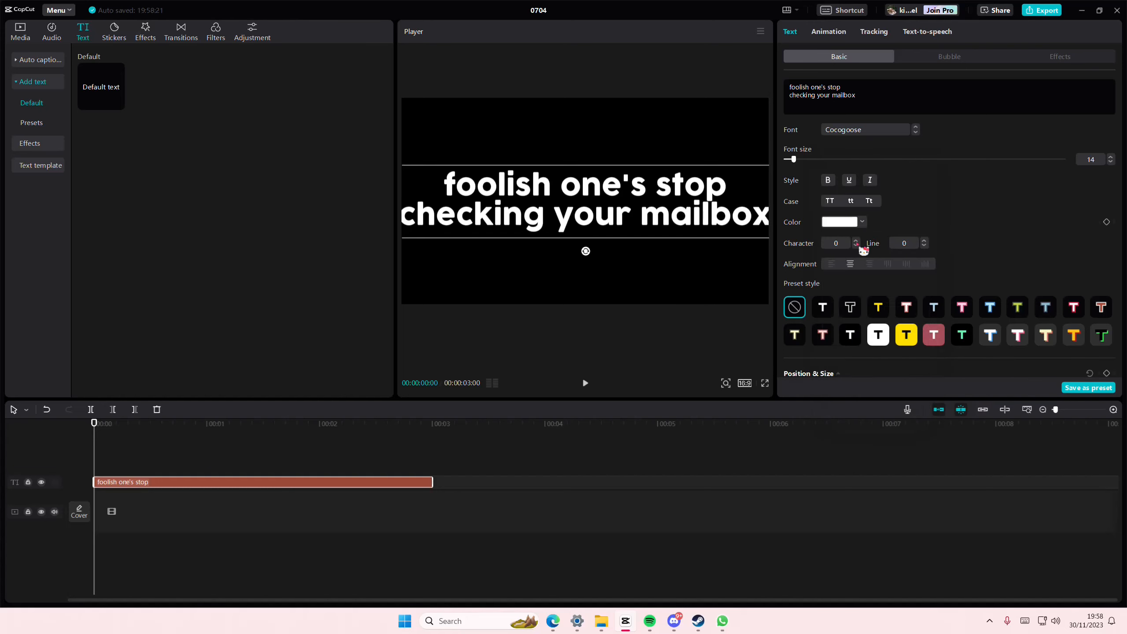
pyautogui.moveTo(792, 162); pyautogui.dragTo(790, 159)
# - Apply the Karaoke in-animation to the lyric text, lengthen its clip to about 4 seconds, and preview it
pyautogui.click(840, 38)
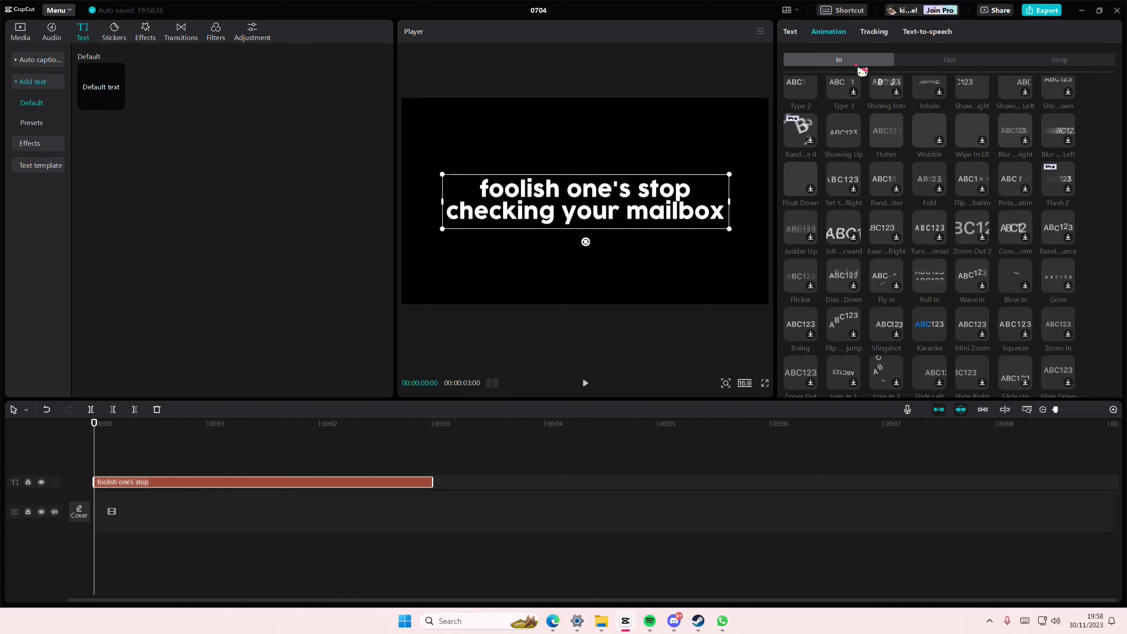
pyautogui.click(936, 318)
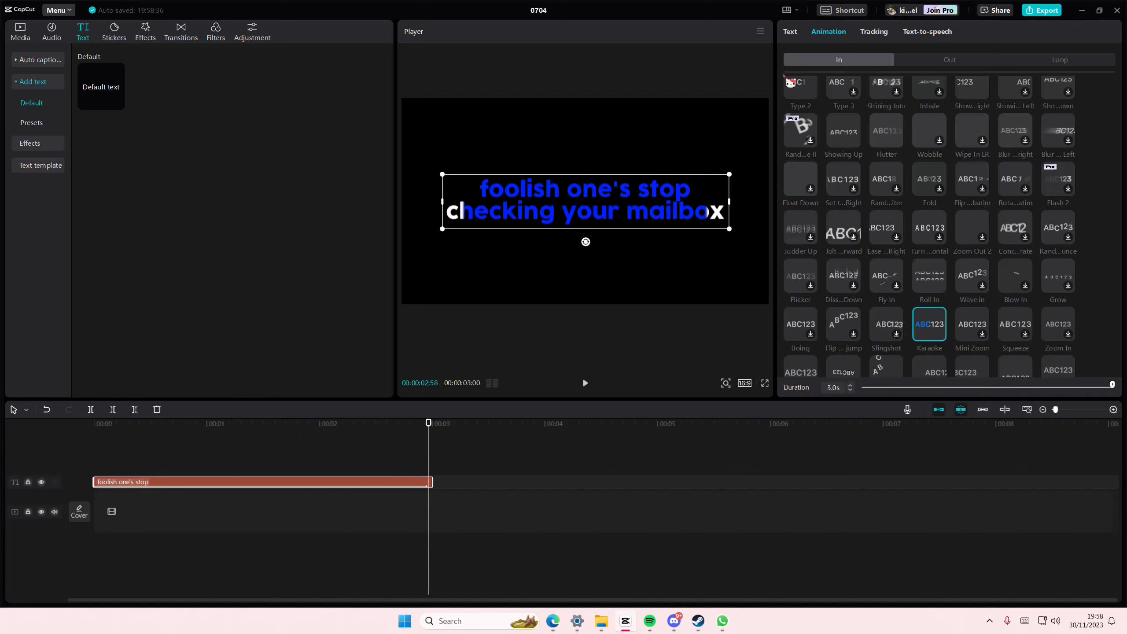
pyautogui.moveTo(434, 482); pyautogui.dragTo(558, 486)
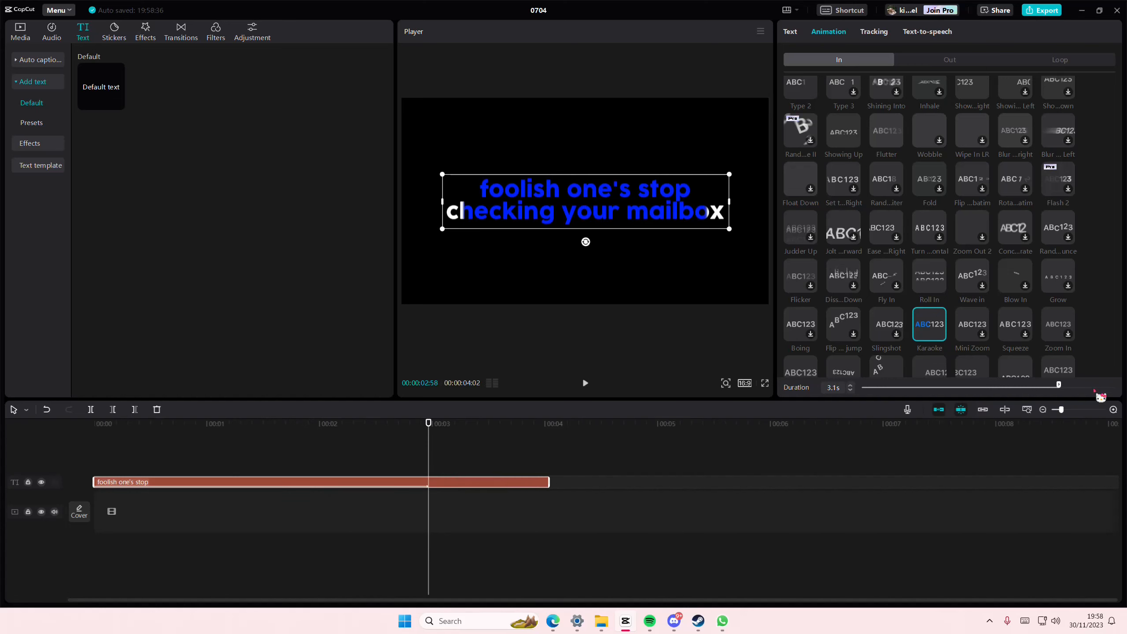
pyautogui.press('space')
pyautogui.click(542, 453)
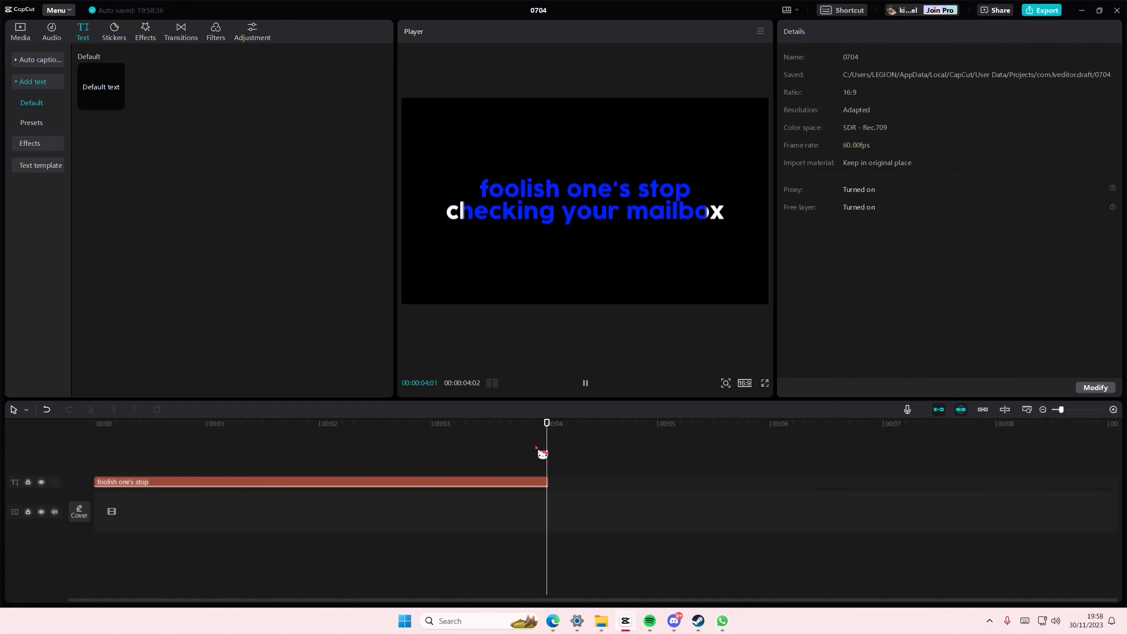
pyautogui.moveTo(523, 453)
pyautogui.mouseDown()
pyautogui.moveTo(513, 456)
pyautogui.moveTo(542, 459)
pyautogui.mouseUp()
# - Move "mailbox" onto a third line of the lyric text and play back the animation
pyautogui.click(529, 483)
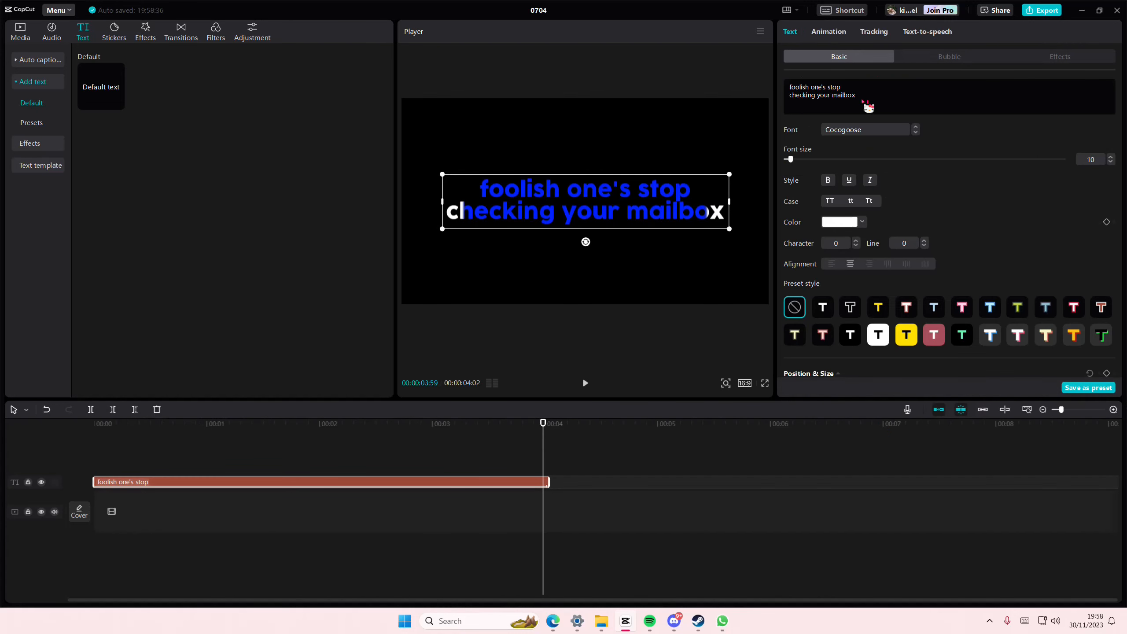
pyautogui.press('BackSpace')
pyautogui.press('Return')
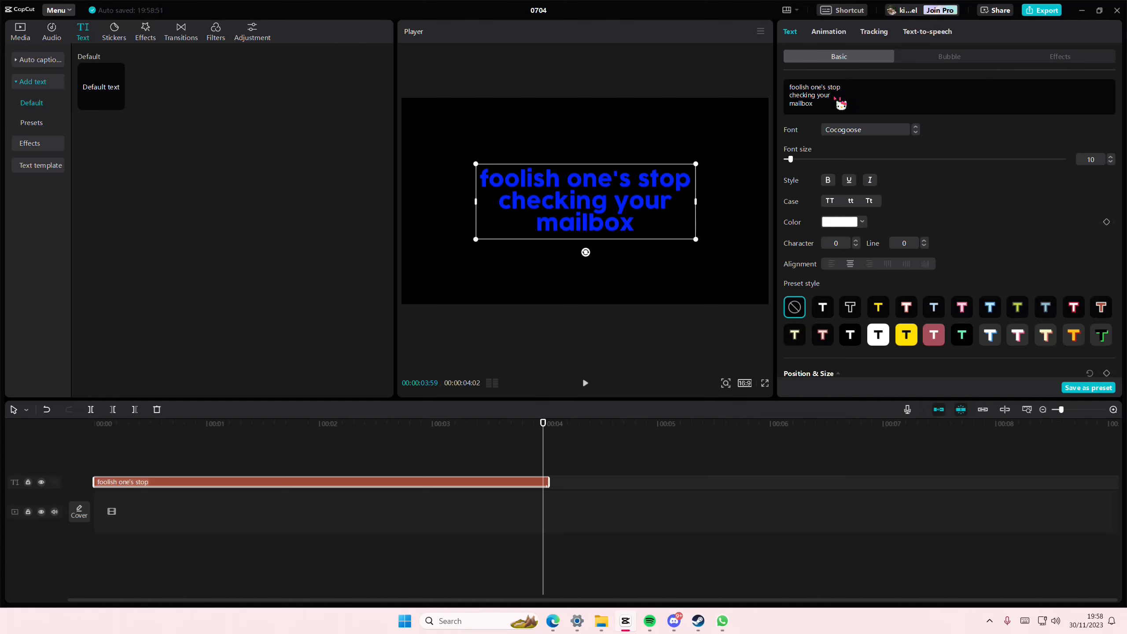
pyautogui.moveTo(503, 435); pyautogui.dragTo(476, 454)
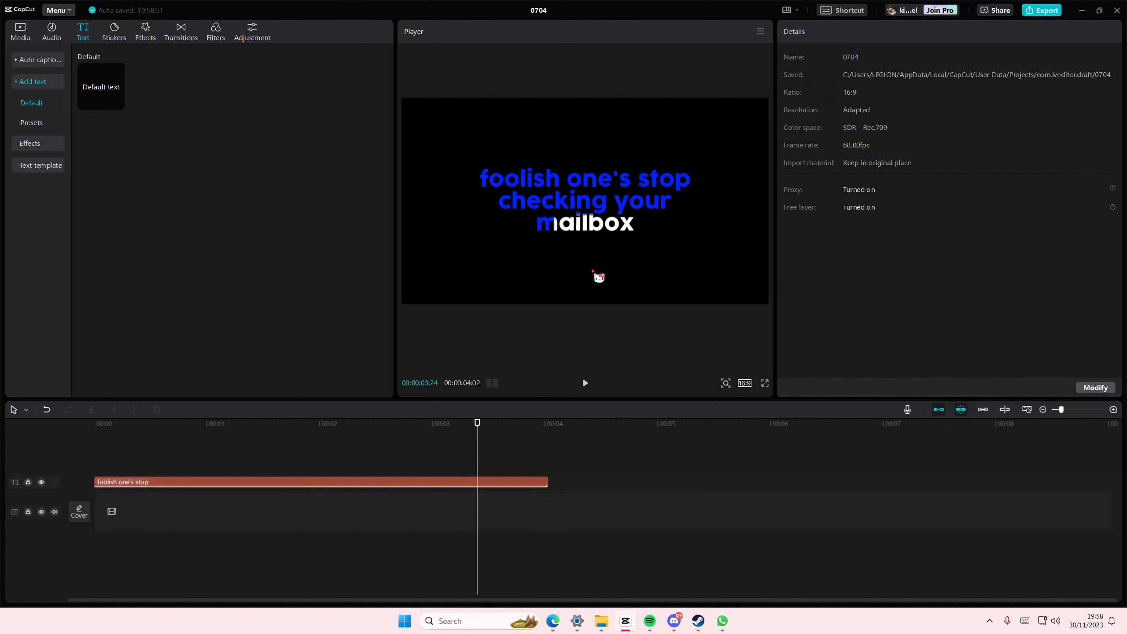
pyautogui.click(449, 493)
pyautogui.press('space')
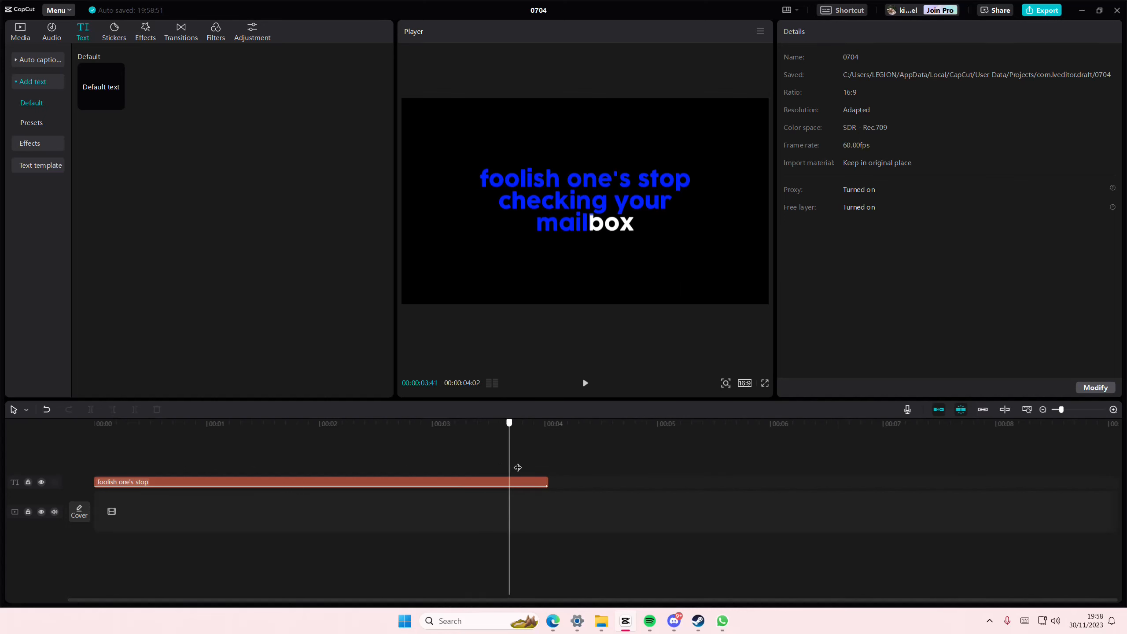
# - Try the Brown filter on its own track over the full length of the text clip
pyautogui.click(220, 36)
pyautogui.scroll(-5, 222, 222)
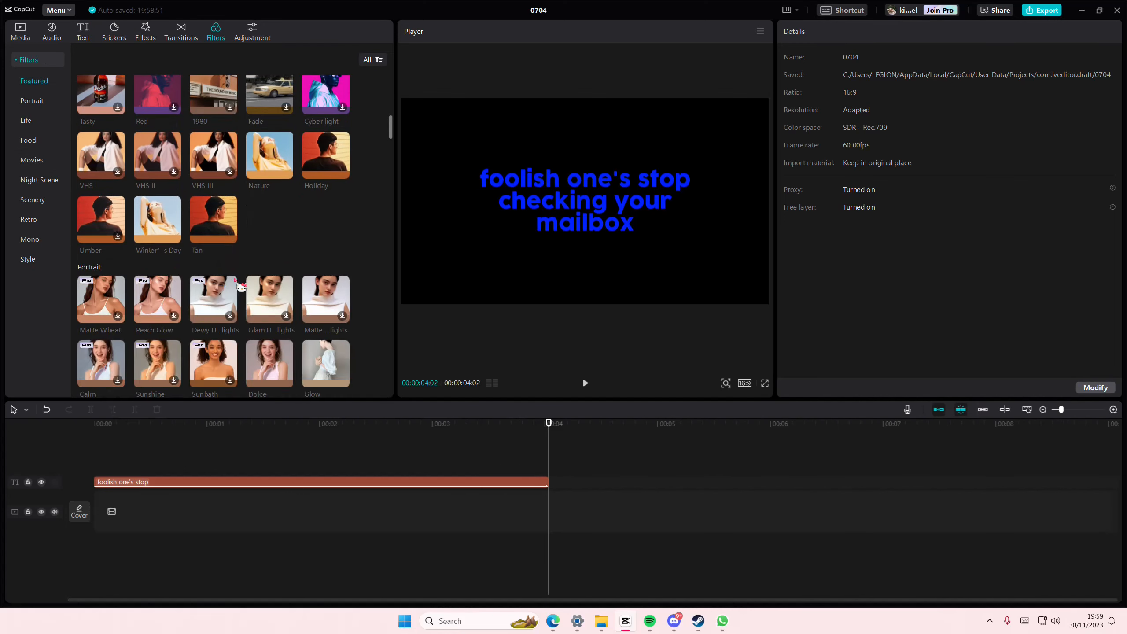
pyautogui.scroll(2, 222, 222)
pyautogui.moveTo(269, 128); pyautogui.dragTo(91, 466)
pyautogui.click(275, 436)
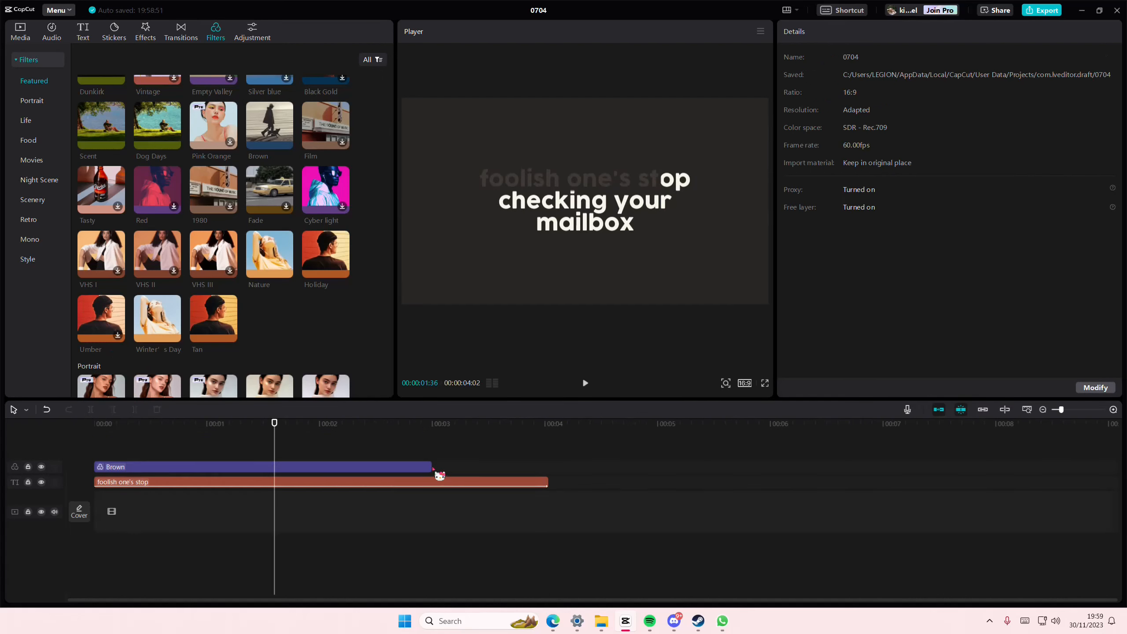
pyautogui.moveTo(433, 467); pyautogui.dragTo(27, 435)
pyautogui.click(504, 451)
pyautogui.click(357, 466)
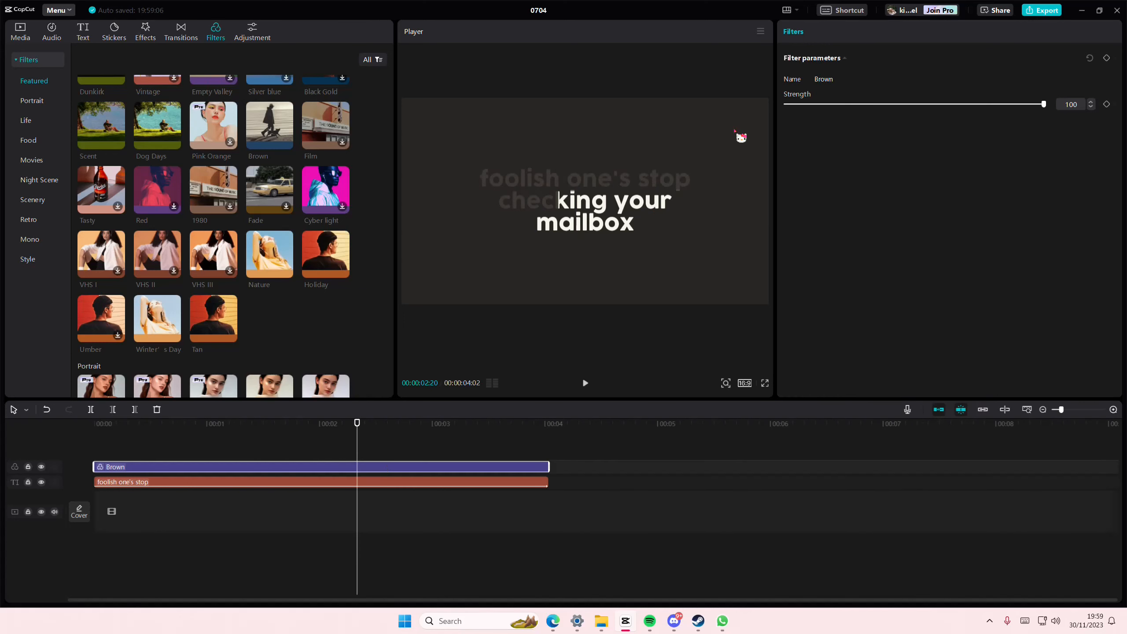
pyautogui.press('Delete')
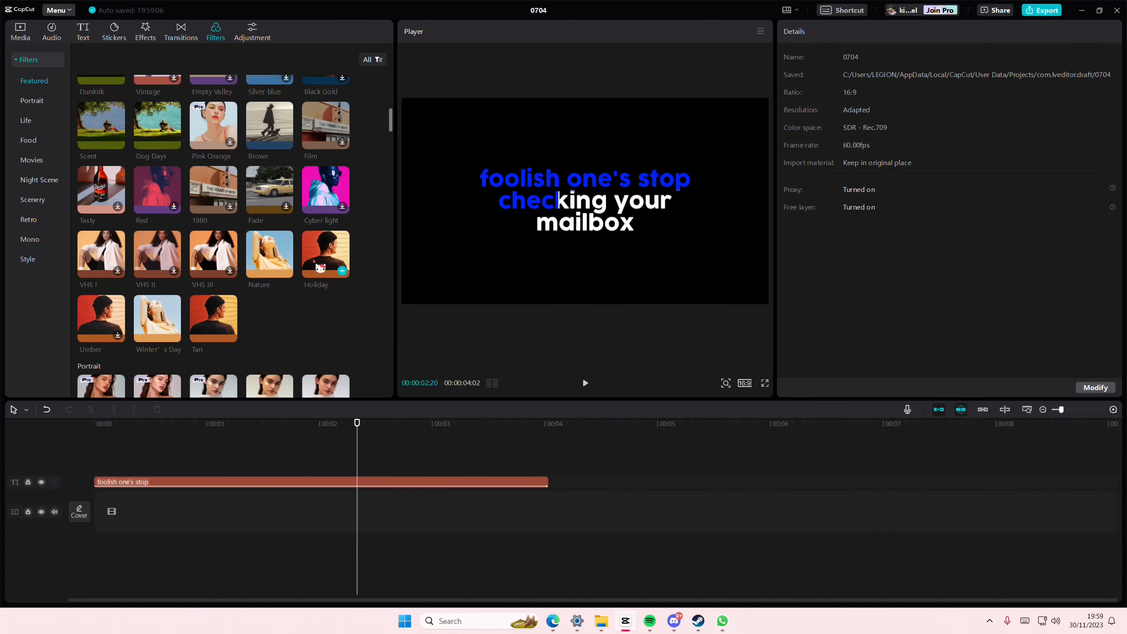
# - Try the BW 1 filter from the Mono category above the text clip
pyautogui.scroll(-10, 319, 262)
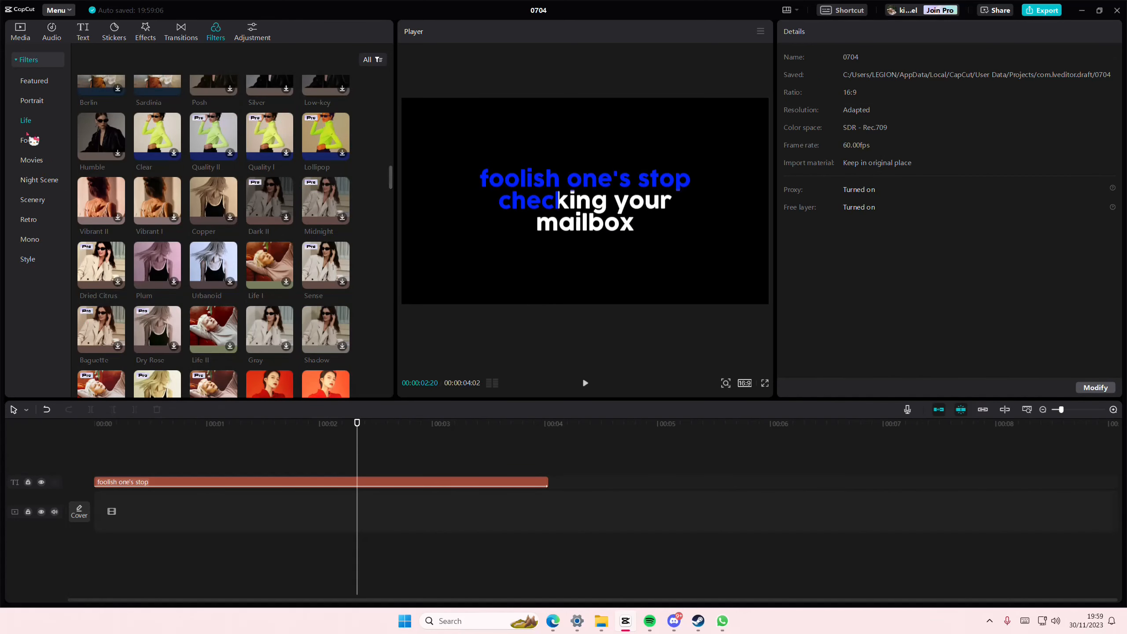
pyautogui.scroll(-5, 85, 218)
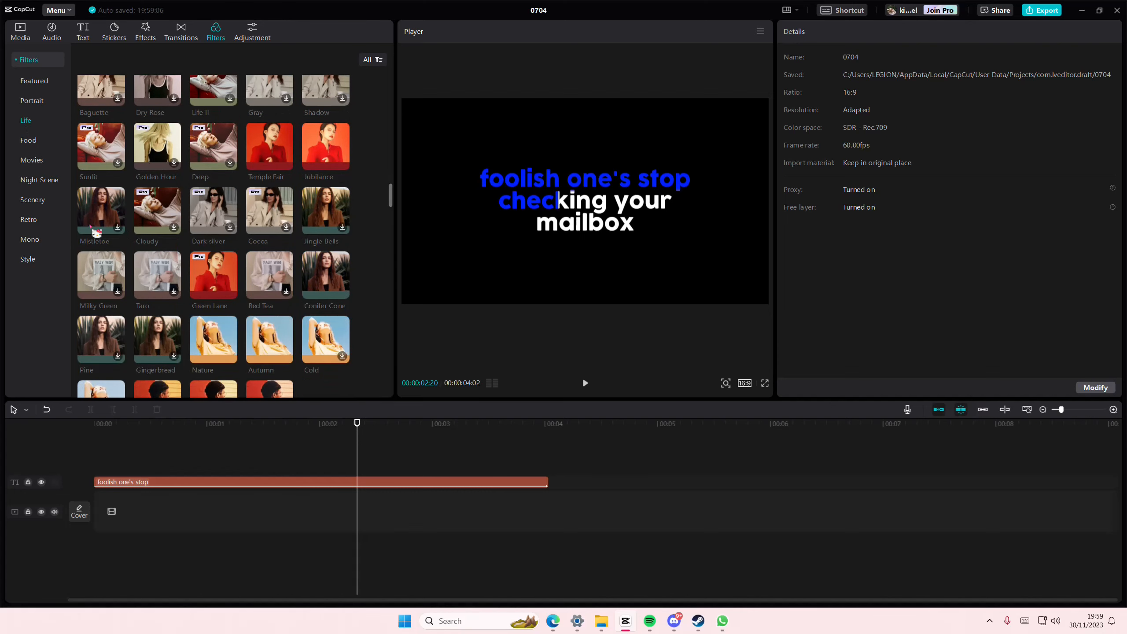
pyautogui.scroll(-10, 97, 231)
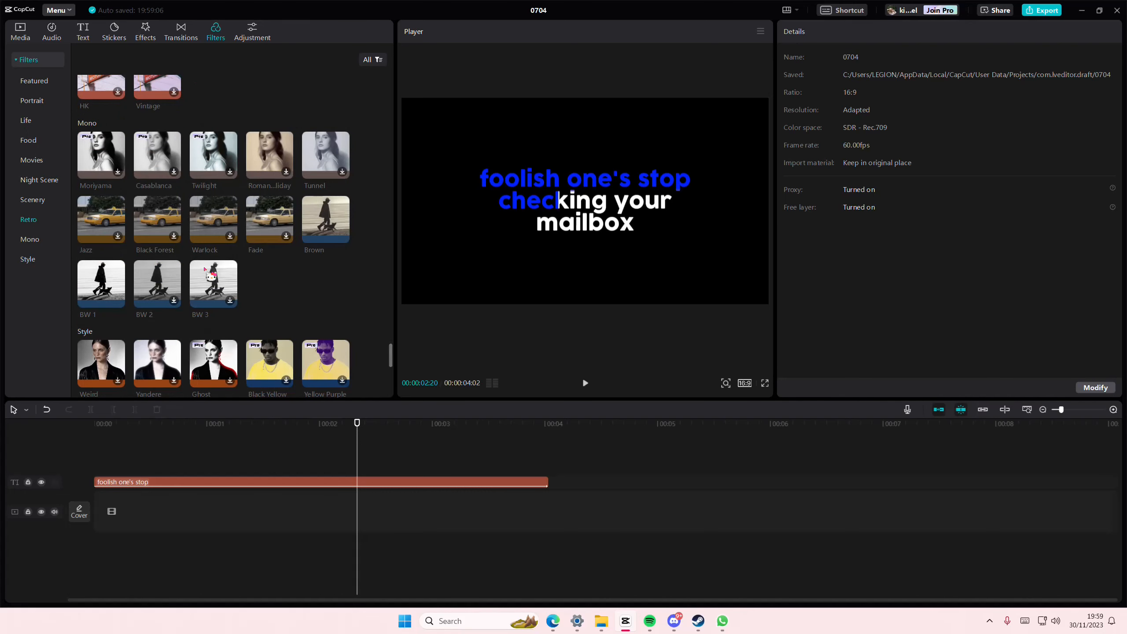
pyautogui.moveTo(95, 297); pyautogui.dragTo(95, 467)
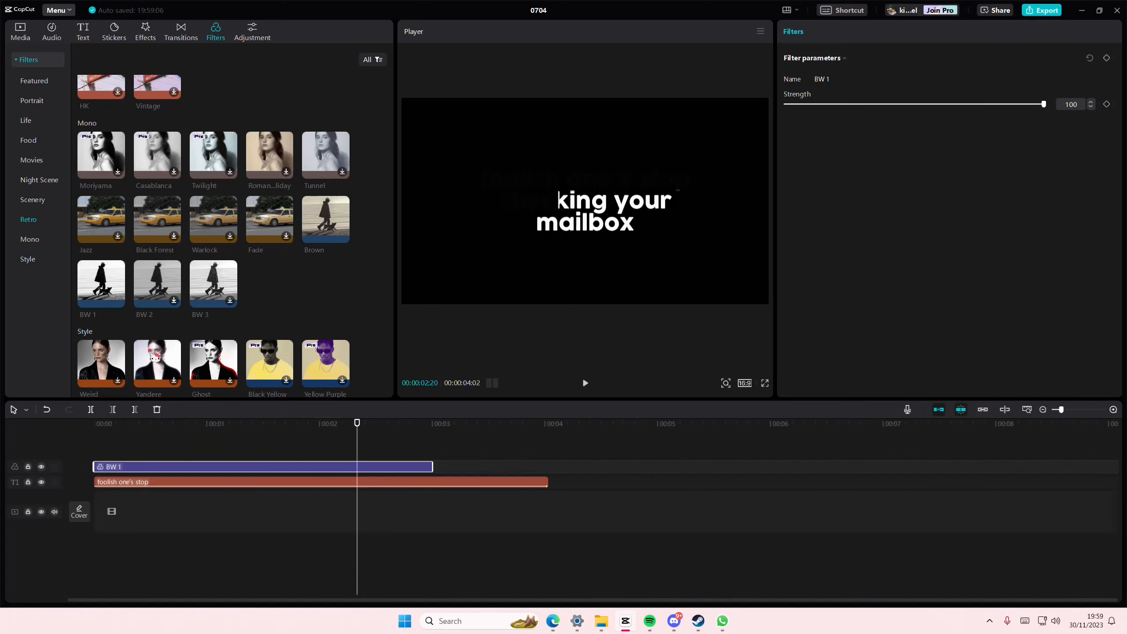
pyautogui.click(202, 424)
pyautogui.hotkey('ctrl', 'z')
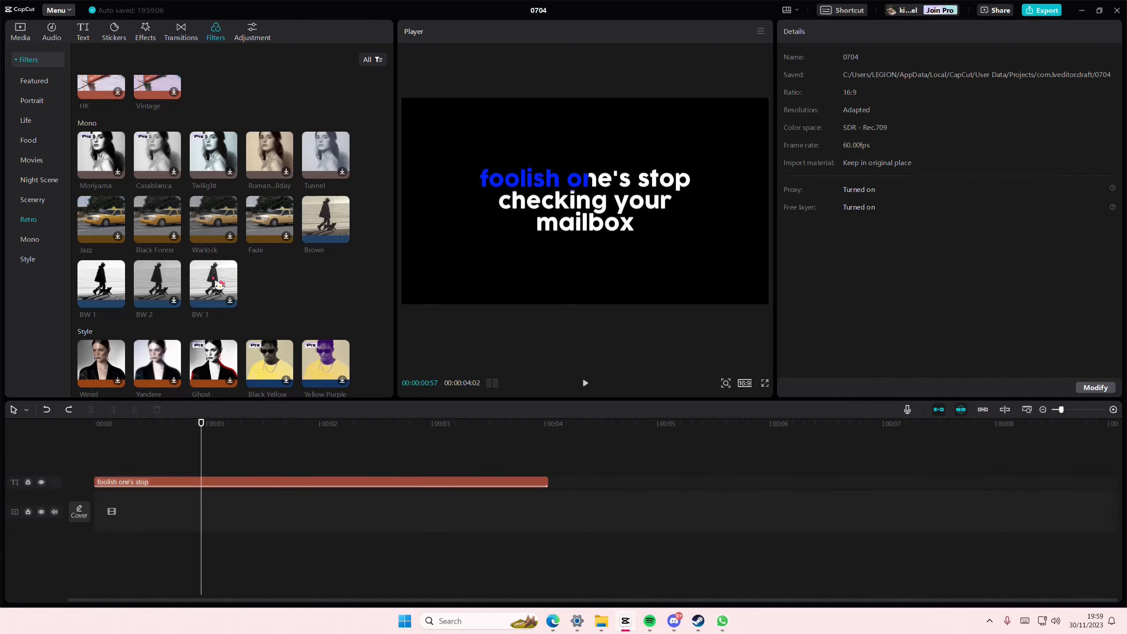
# - Try the BW 3 and BW 2 filters above the text clip, then stretch BW 3 over the clip's full length
pyautogui.moveTo(219, 284); pyautogui.dragTo(94, 465)
pyautogui.moveTo(181, 308); pyautogui.dragTo(116, 445)
pyautogui.click(275, 475)
pyautogui.press('Delete')
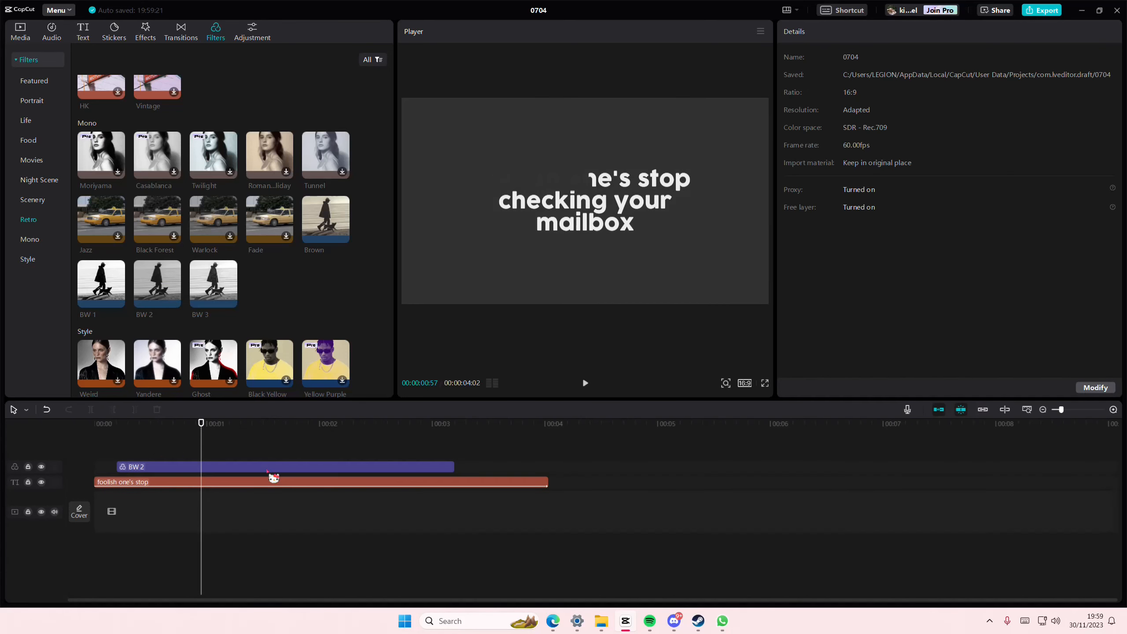
pyautogui.hotkey('ctrl', 'z')
pyautogui.hotkey('ctrl', 'z')
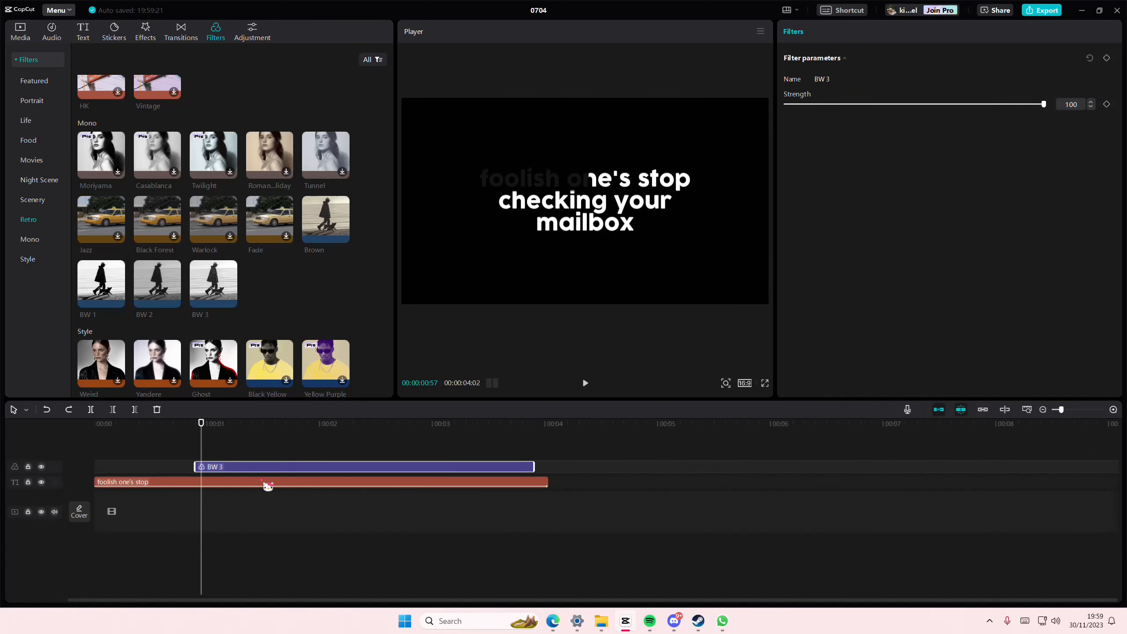
pyautogui.moveTo(207, 475); pyautogui.dragTo(103, 468)
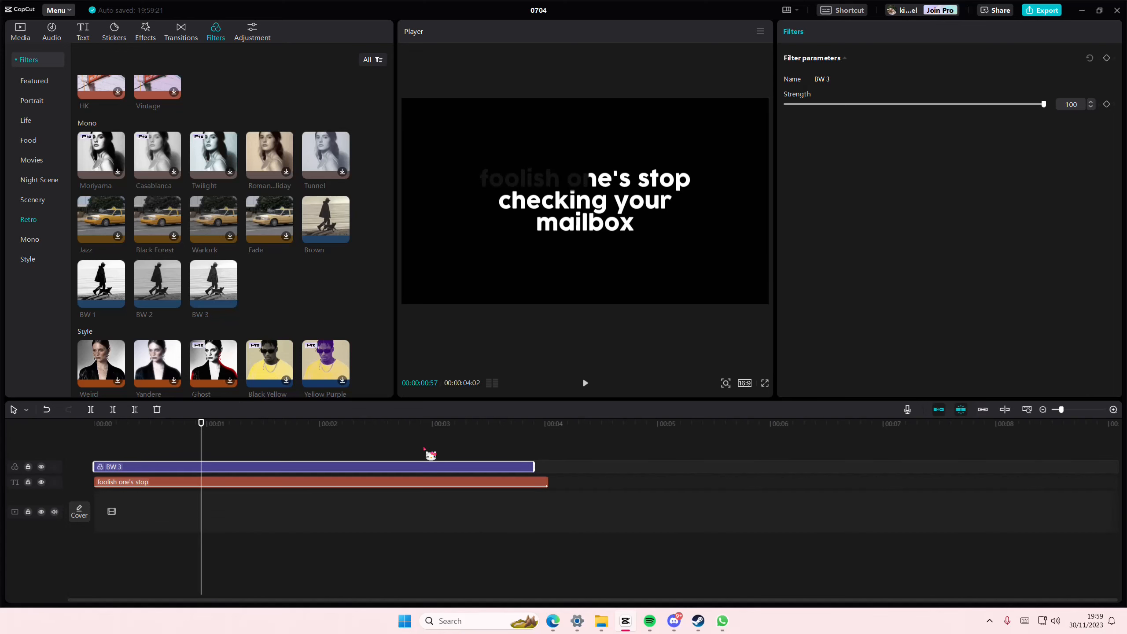
pyautogui.moveTo(534, 472); pyautogui.dragTo(549, 475)
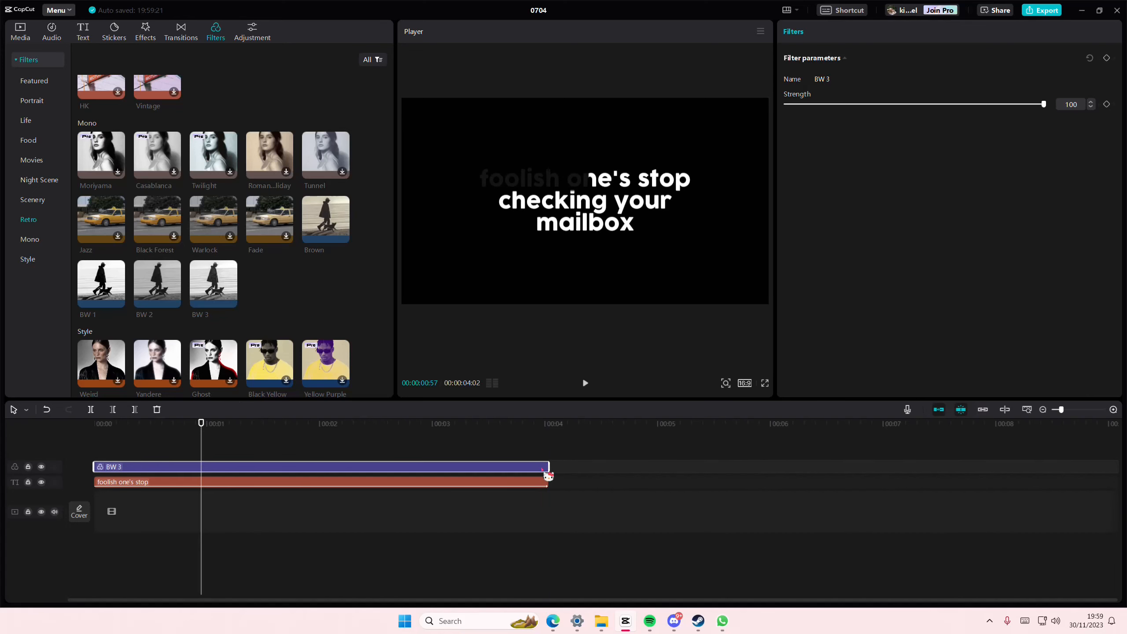
# - Turn the text clip into a compound clip and delete the separate BW 3 filter above it
pyautogui.rightClick(509, 486)
pyautogui.click(571, 550)
pyautogui.click(420, 462)
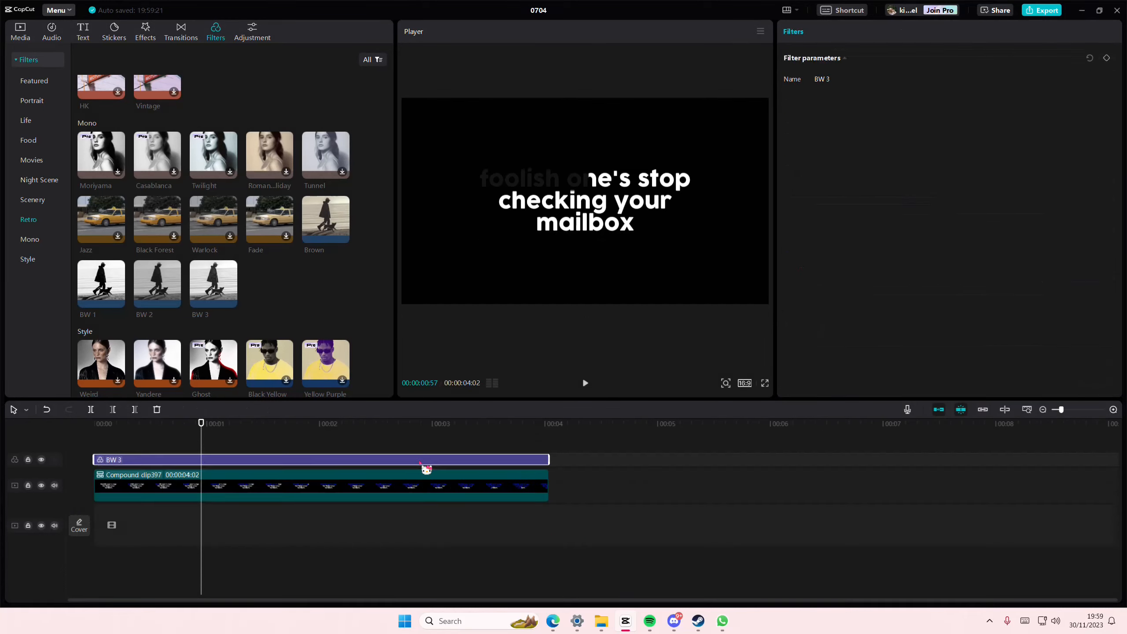
pyautogui.press('Delete')
# - Try the BW 3 filter directly on the compound clip, undo it, and apply the Brown filter instead
pyautogui.moveTo(205, 296); pyautogui.dragTo(200, 466)
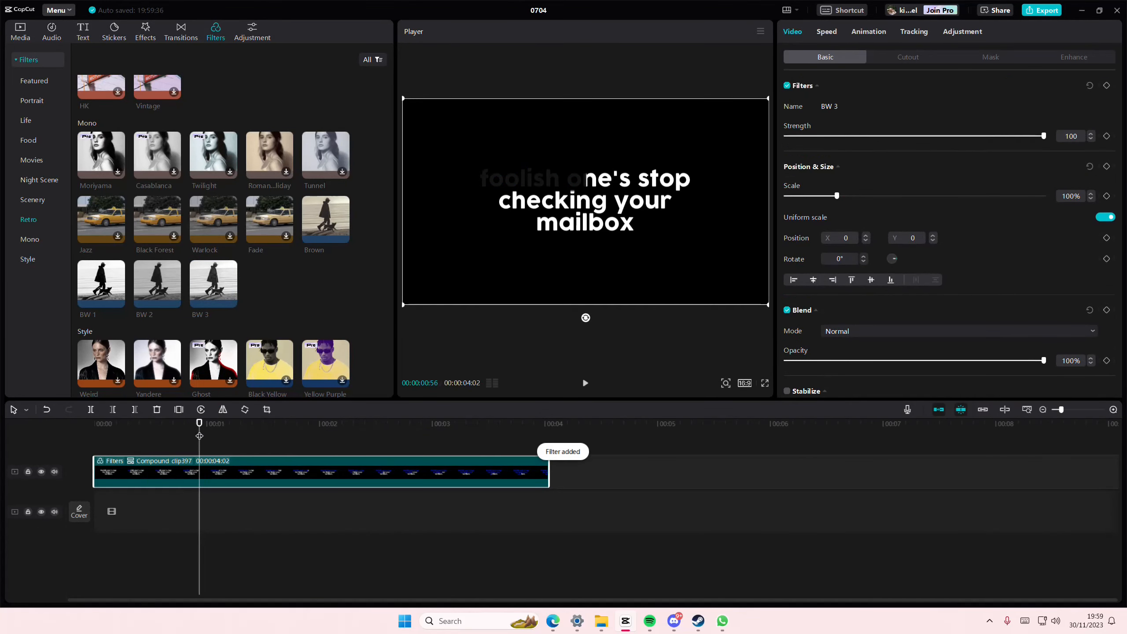
pyautogui.hotkey('ctrl', 'z')
pyautogui.moveTo(312, 214); pyautogui.dragTo(156, 476)
pyautogui.click(166, 450)
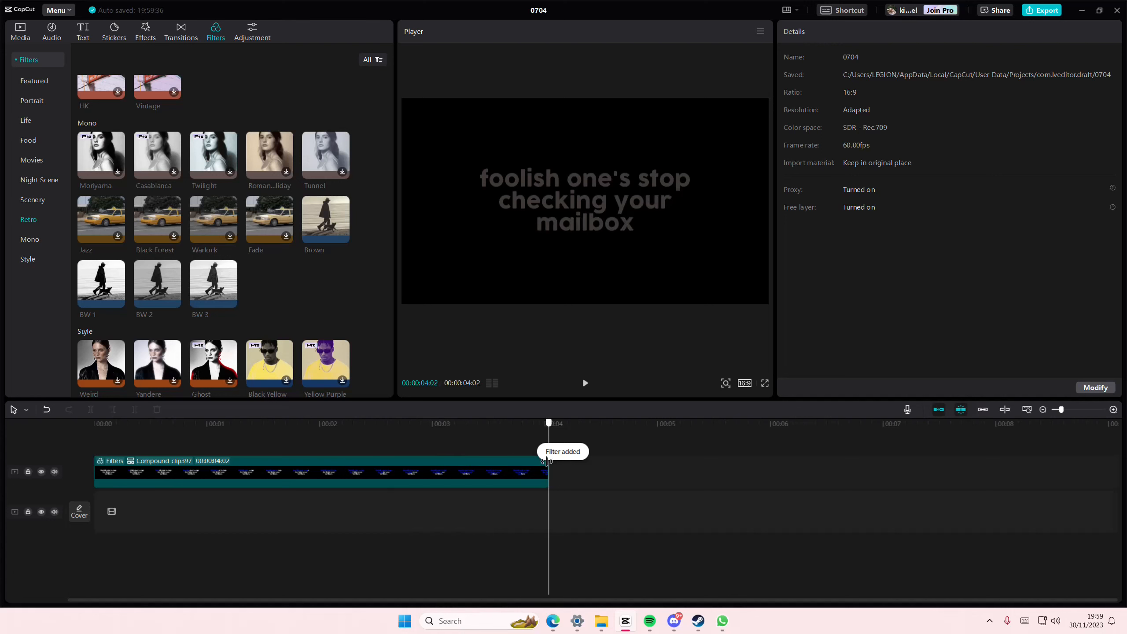
# - Add the solid light pink background above the compound clip, match it to the clip's length, and scale it to 443%
pyautogui.click(20, 38)
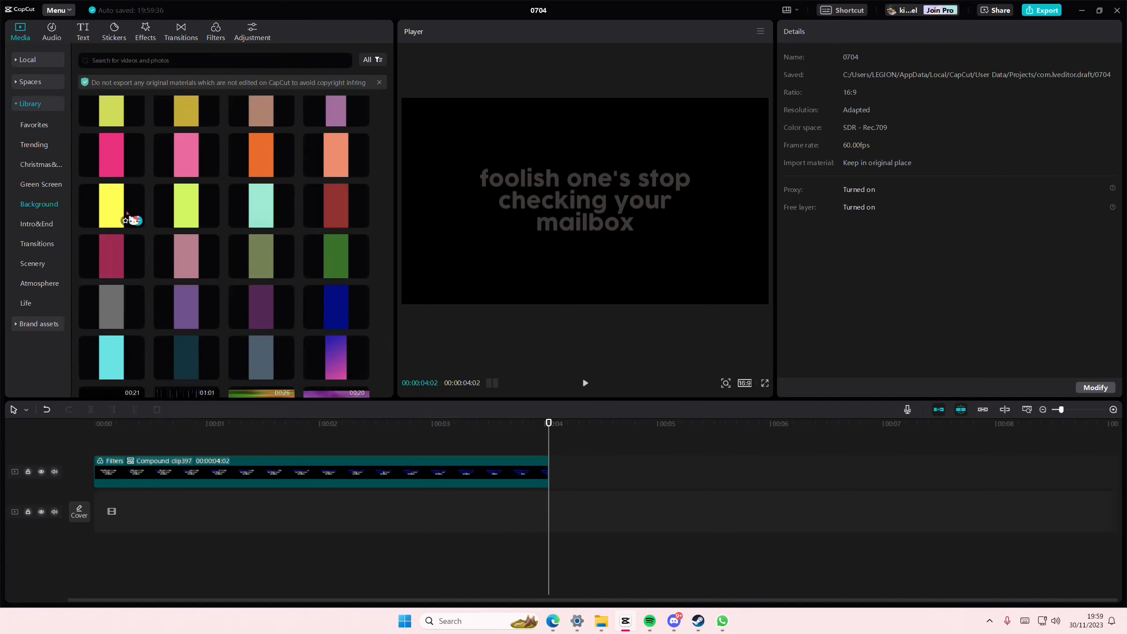
pyautogui.moveTo(171, 186); pyautogui.dragTo(102, 444)
pyautogui.moveTo(210, 458); pyautogui.dragTo(551, 459)
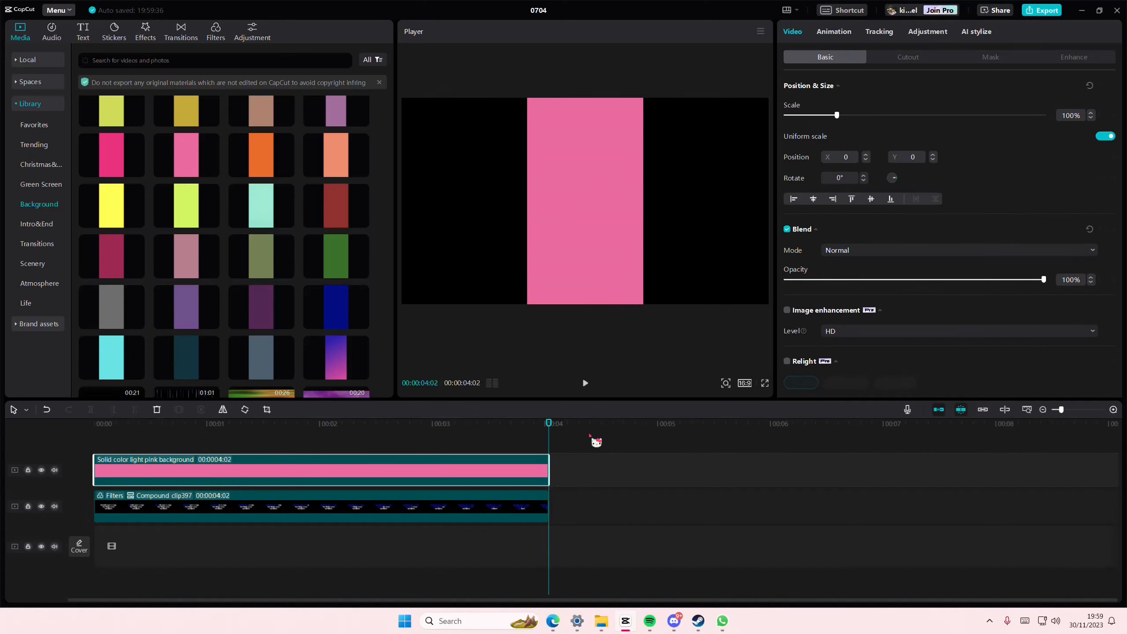
pyautogui.moveTo(838, 116); pyautogui.dragTo(1014, 116)
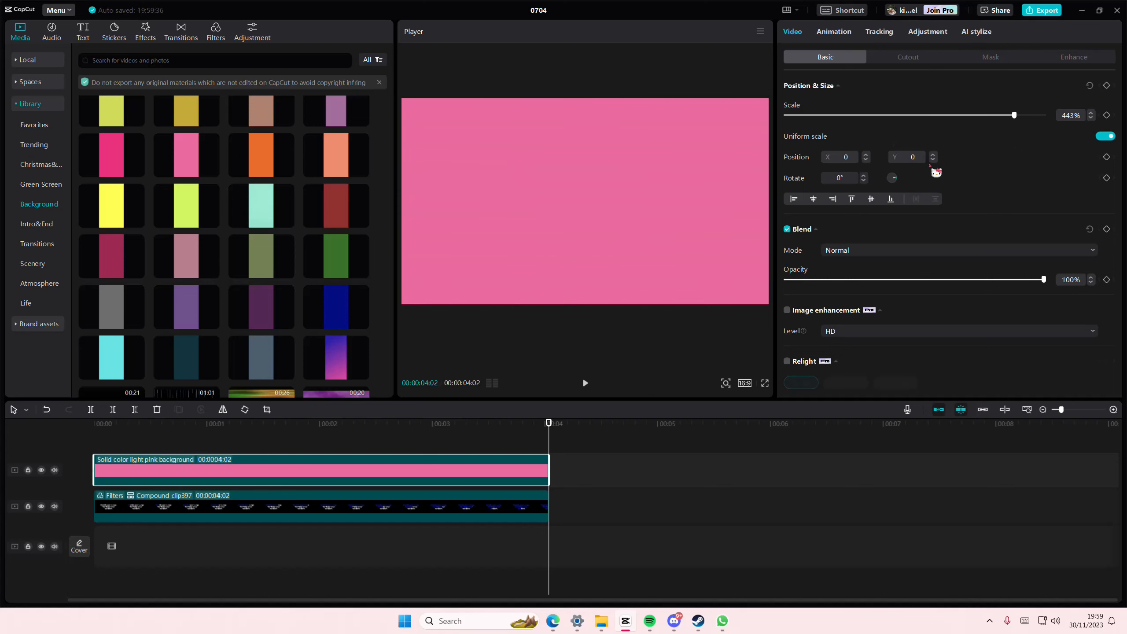
# - Try the Linear burn and Color dodge blend modes on the pink background, checking the text at different times
pyautogui.click(914, 253)
pyautogui.click(846, 407)
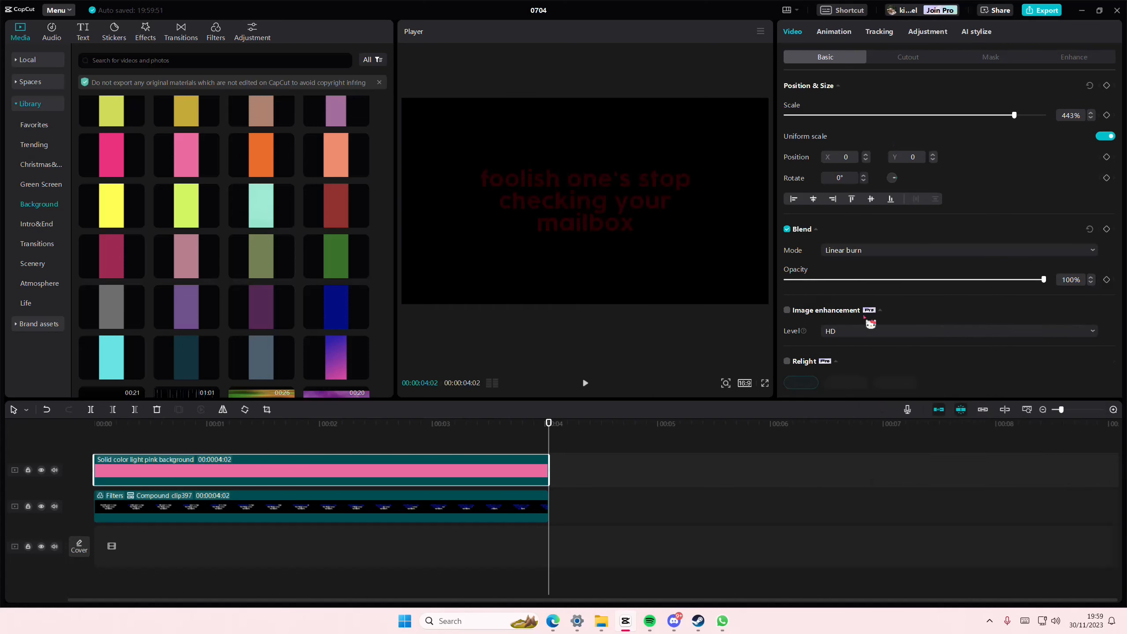
pyautogui.click(870, 253)
pyautogui.click(863, 427)
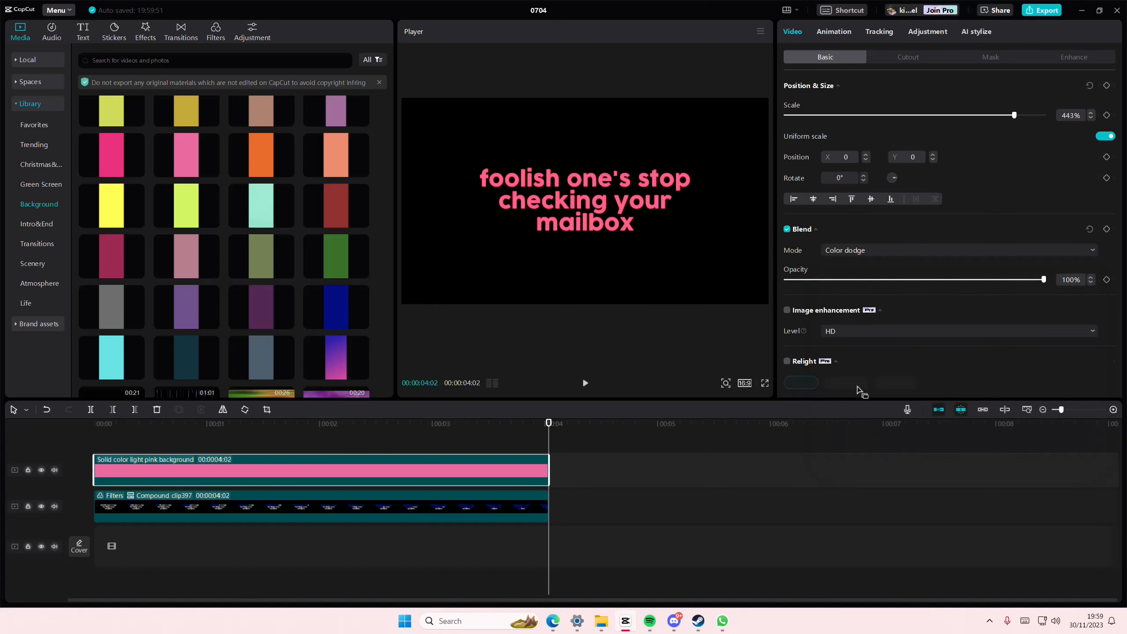
pyautogui.moveTo(352, 433); pyautogui.dragTo(95, 433)
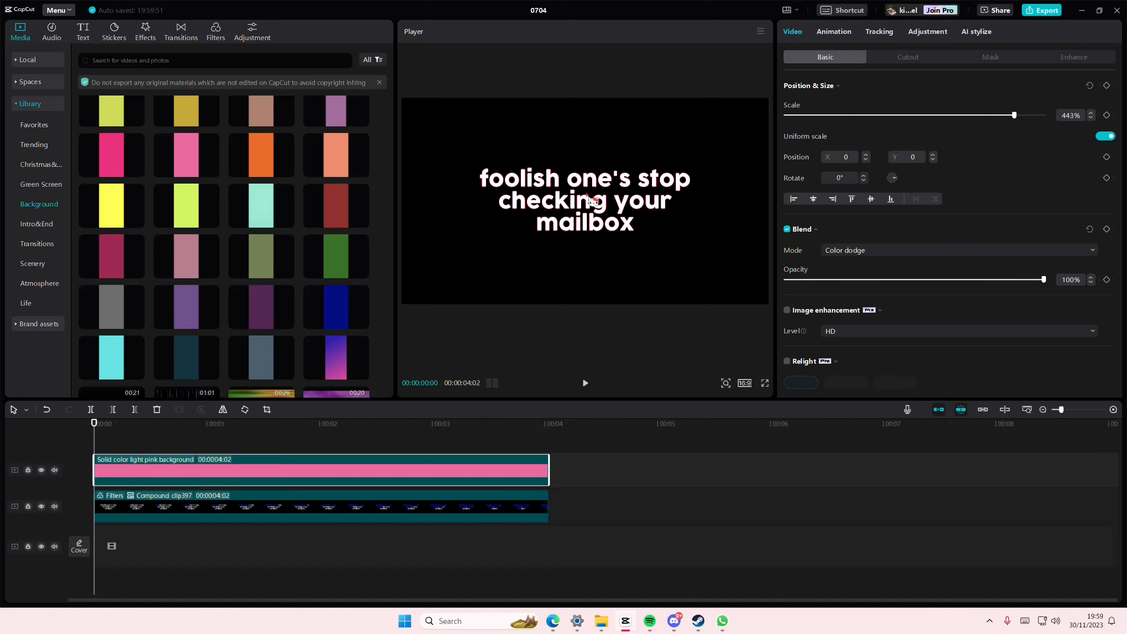
# - Try the Overlay blend mode on the pink background and check it near the clip's beginning
pyautogui.click(856, 253)
pyautogui.click(868, 317)
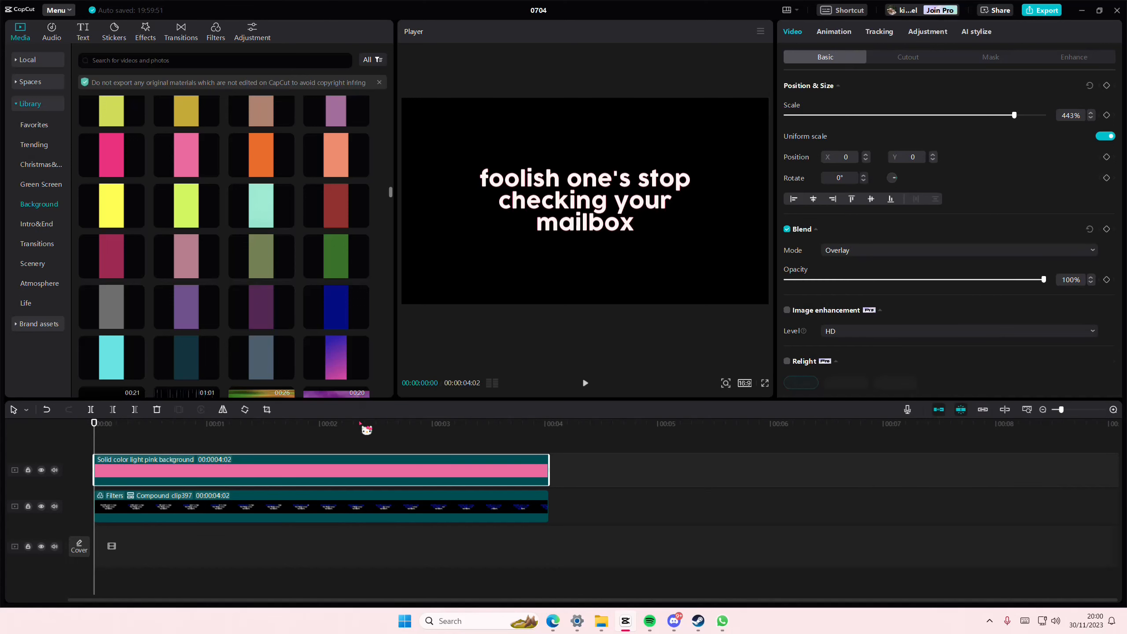
pyautogui.click(363, 442)
pyautogui.moveTo(364, 442); pyautogui.dragTo(119, 451)
pyautogui.click(292, 474)
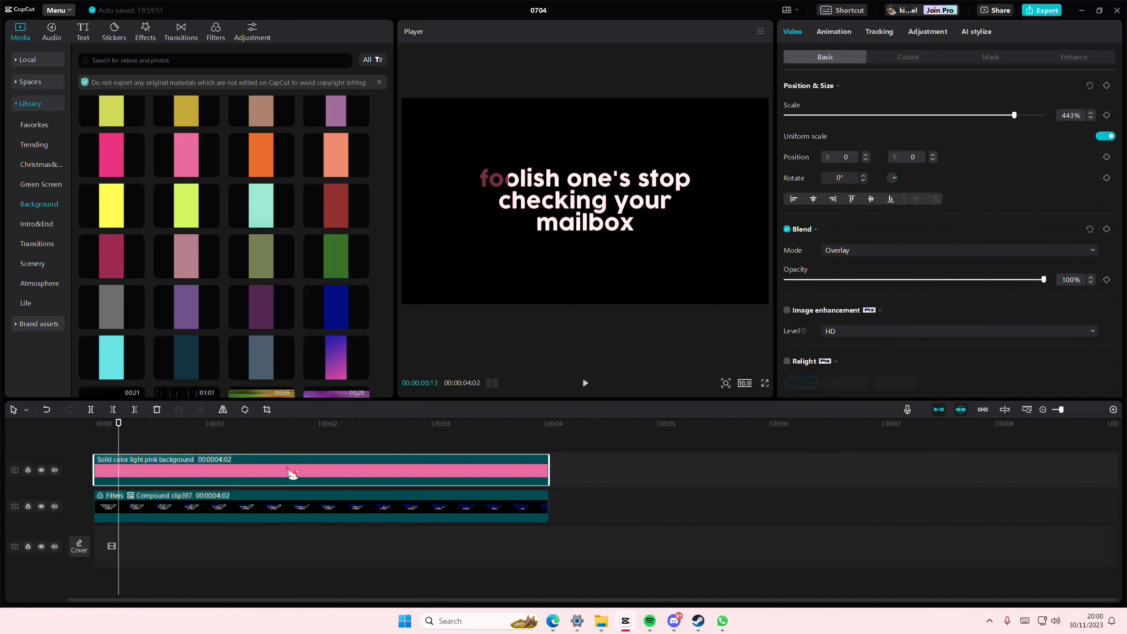
# - Try the Screen and Brighten blend modes on the pink background, return to Screen, and check the text around the two-second point
pyautogui.click(843, 252)
pyautogui.click(877, 302)
pyautogui.click(868, 253)
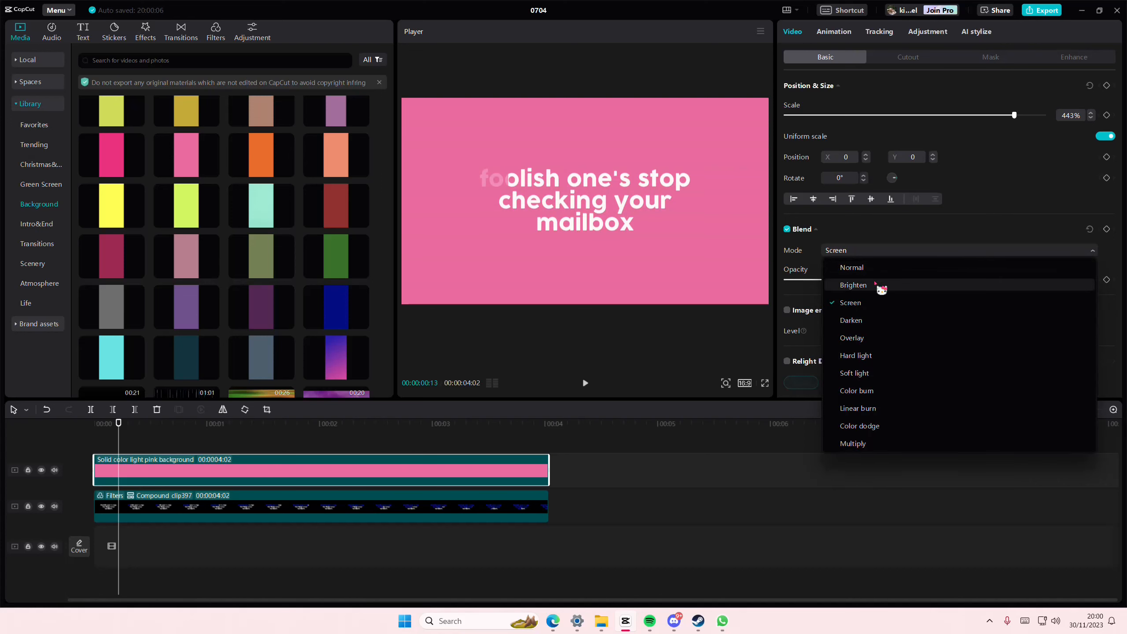
pyautogui.click(881, 286)
pyautogui.click(871, 253)
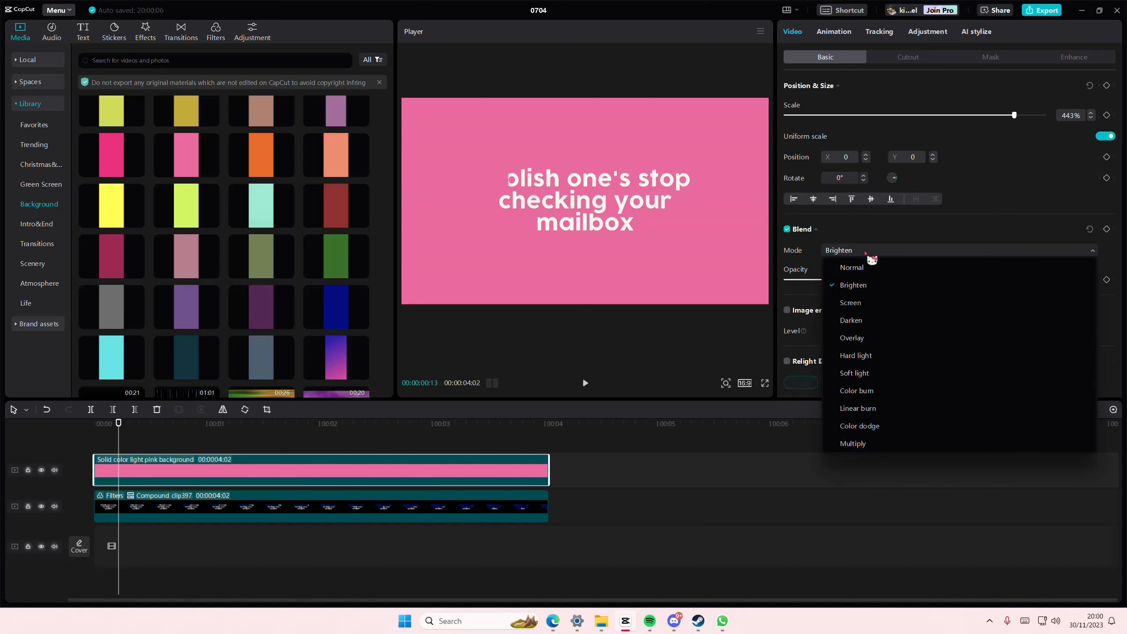
pyautogui.click(873, 304)
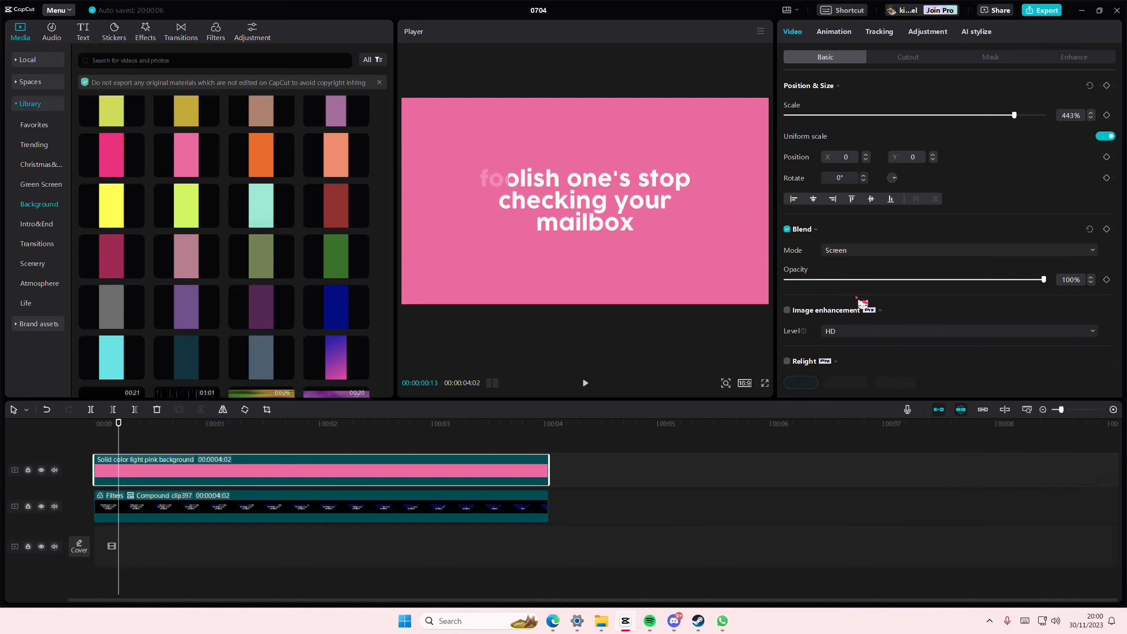
pyautogui.click(886, 251)
pyautogui.click(863, 251)
pyautogui.moveTo(350, 426); pyautogui.dragTo(317, 427)
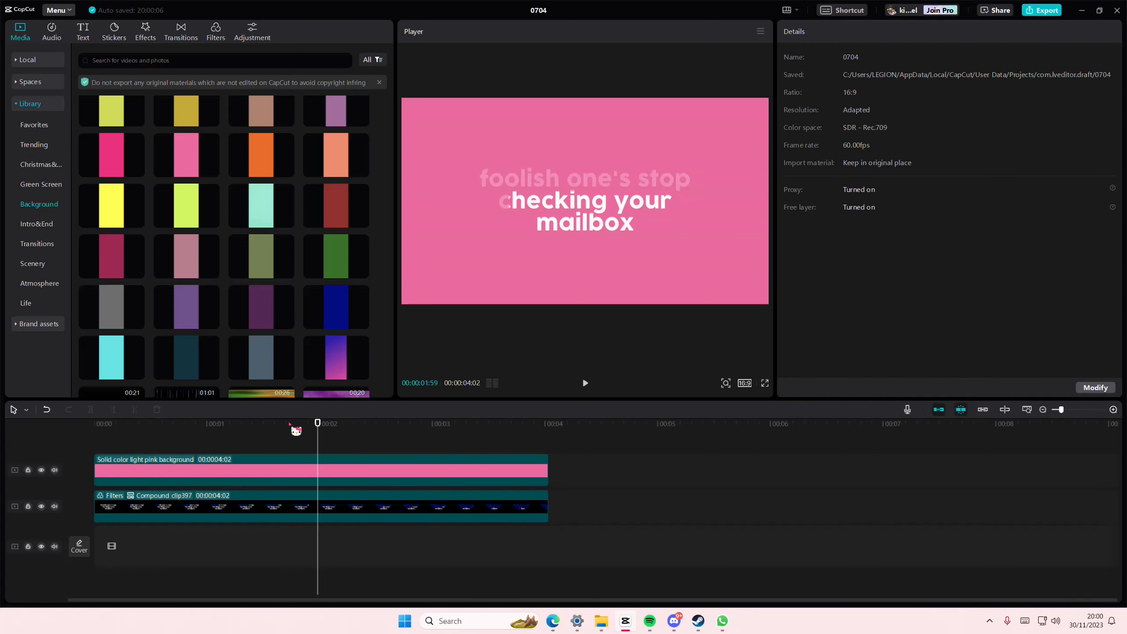
# - Undo the pink background and direct clip filter edits until the separate BW 3 filter layer is restored, and return to the start
pyautogui.click(302, 466)
pyautogui.hotkey('ctrl', 'z')
pyautogui.hotkey('ctrl', 'z')
pyautogui.hotkey('ctrl', 'z')
pyautogui.hotkey('ctrl', 'z')
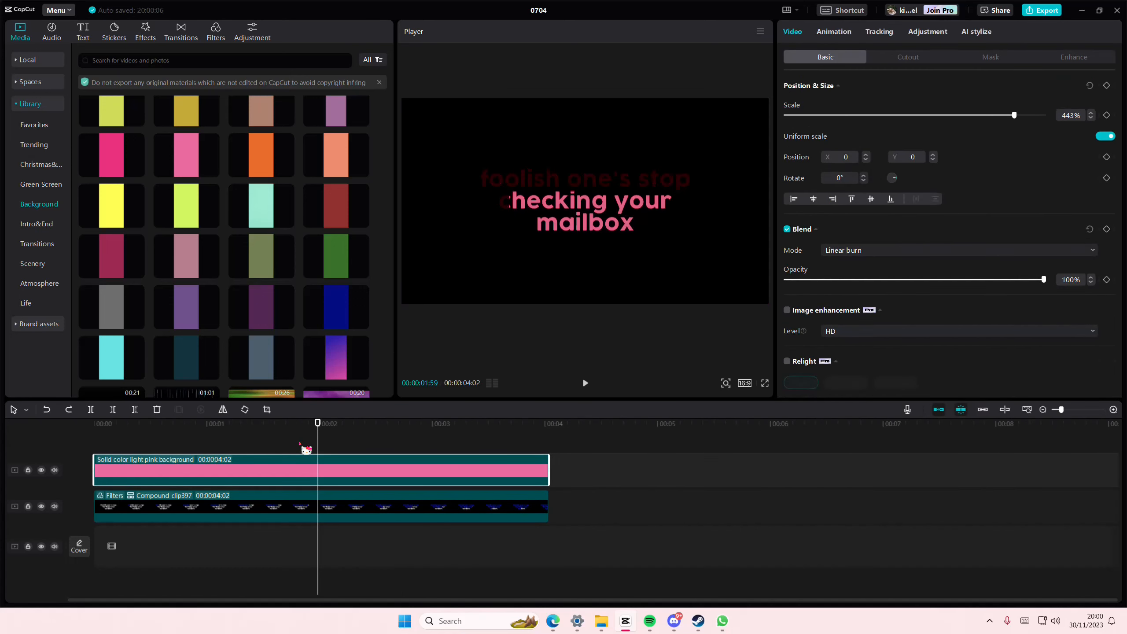
pyautogui.hotkey('ctrl', 'z')
pyautogui.hotkey('ctrl', 'z')
pyautogui.hotkey('ctrl', 'z')
pyautogui.hotkey('ctrl', 'z')
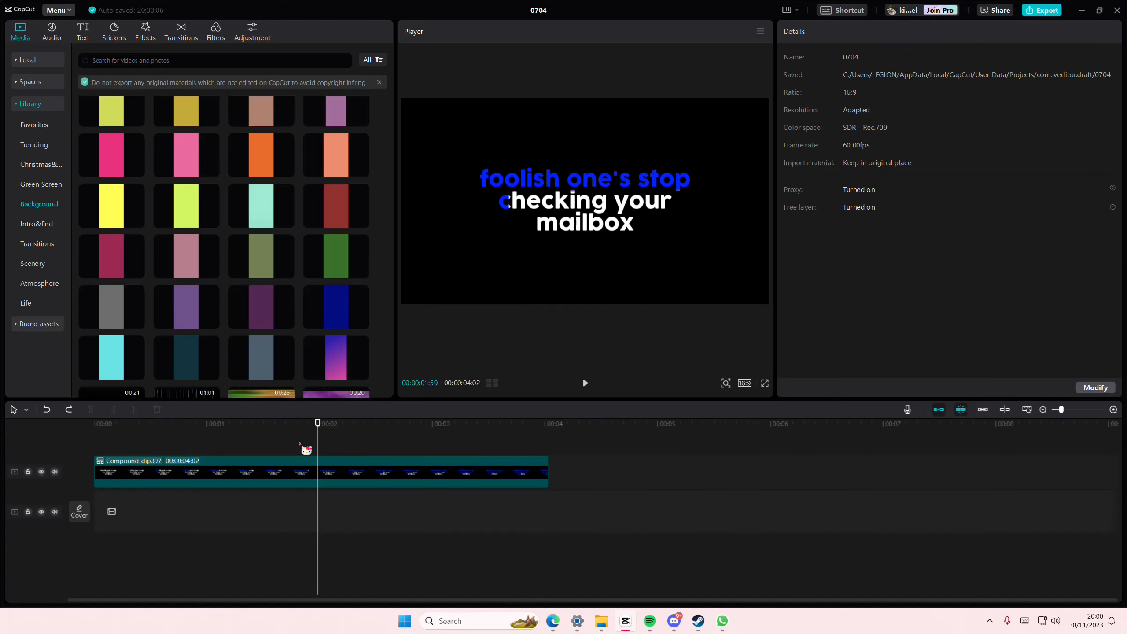
pyautogui.moveTo(300, 443); pyautogui.dragTo(50, 426)
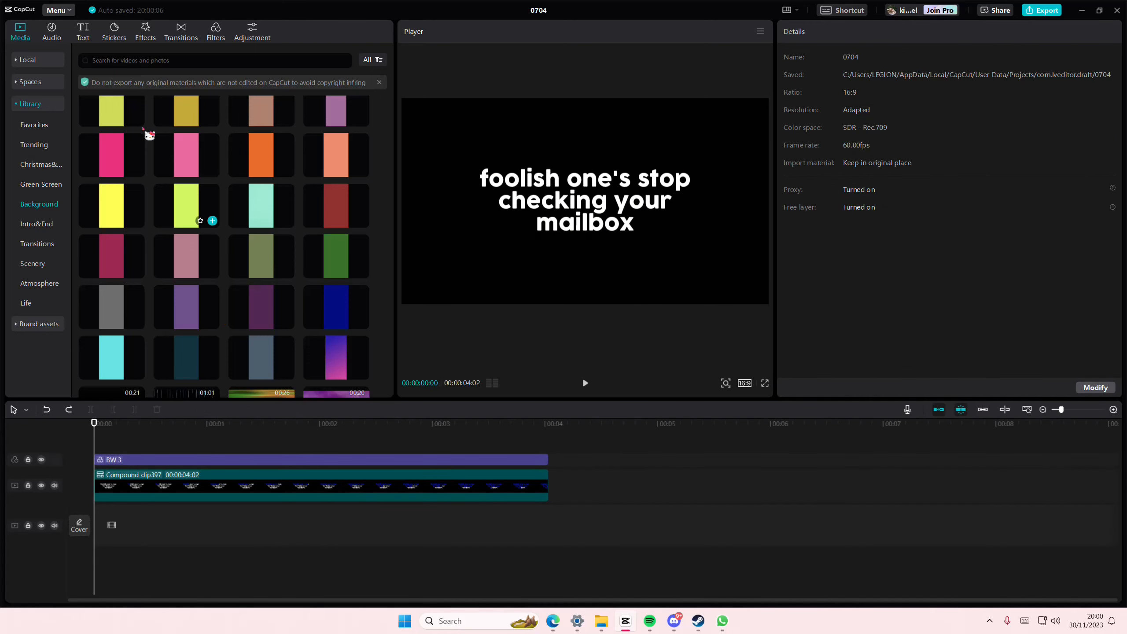
# - Replace the BW 3 filter layer above the compound clip with a Brown filter layer spanning the clip's full length
pyautogui.click(202, 462)
pyautogui.press('Delete')
pyautogui.click(215, 32)
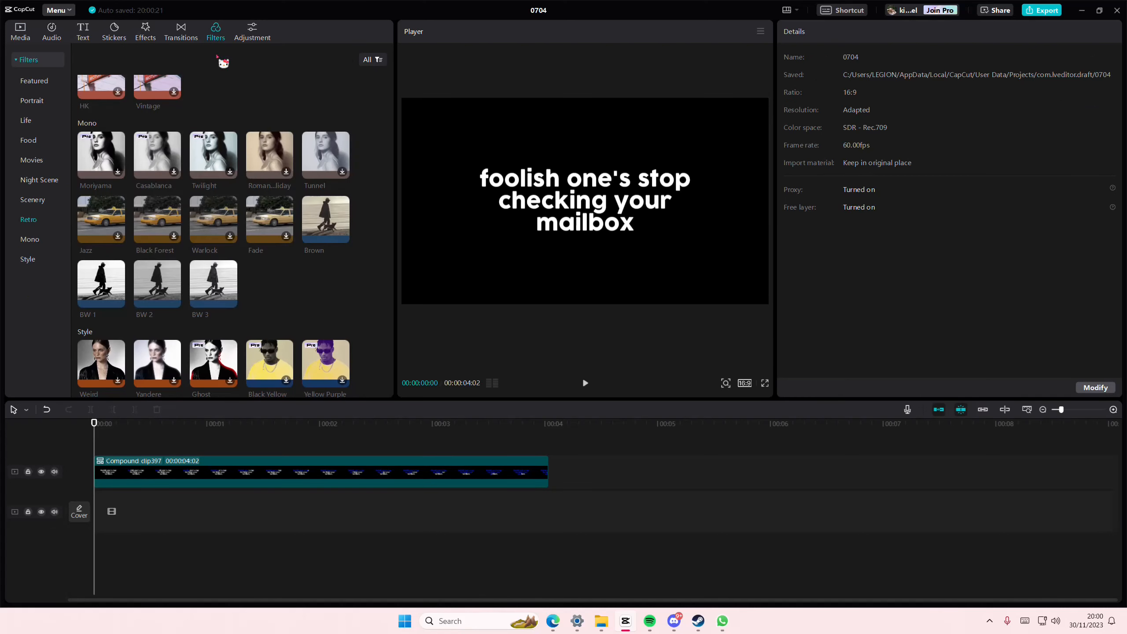
pyautogui.moveTo(346, 218); pyautogui.dragTo(550, 466)
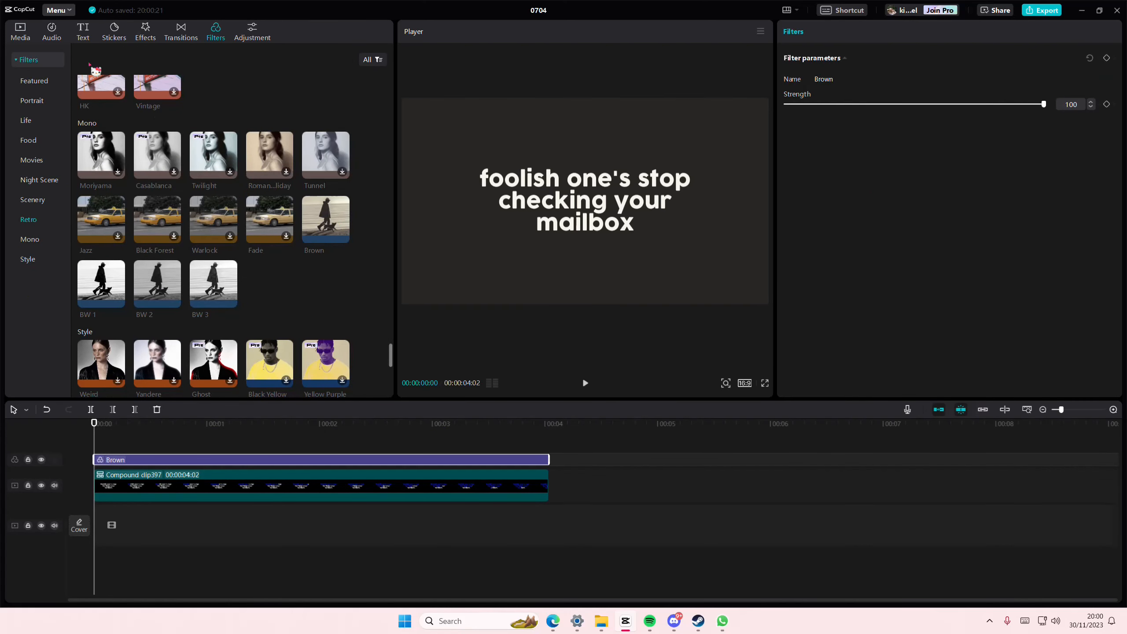
# - Add the solid light pink background above the Brown layer at the clip's length, scale it to 310%, and blend it with Screen
pyautogui.click(22, 40)
pyautogui.moveTo(186, 156); pyautogui.dragTo(549, 464)
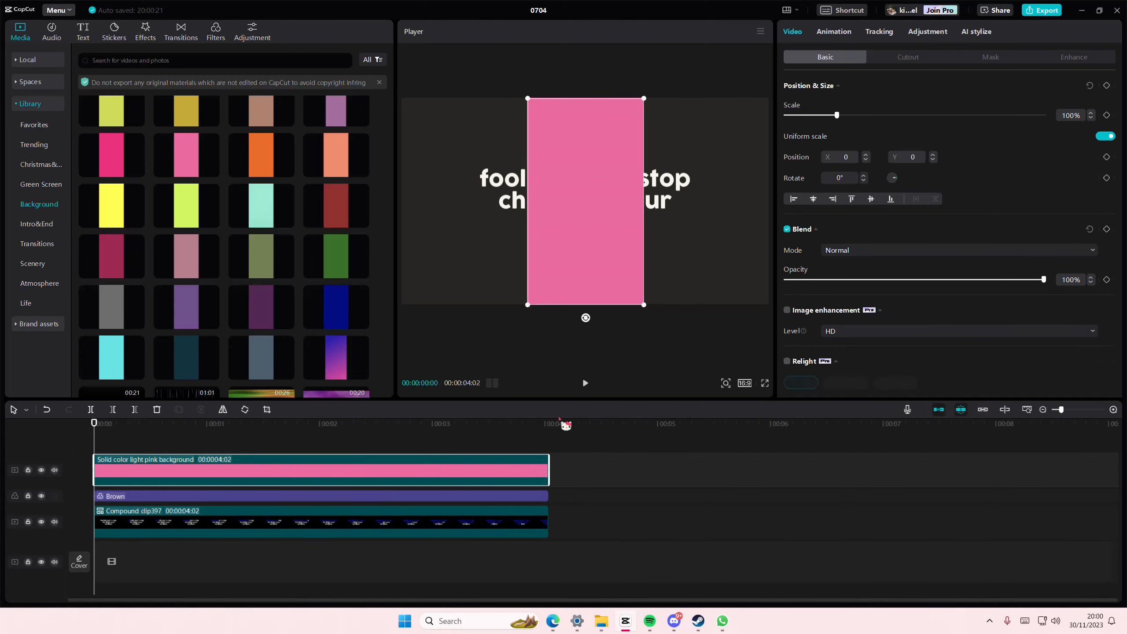
pyautogui.moveTo(649, 306); pyautogui.dragTo(951, 567)
pyautogui.click(854, 251)
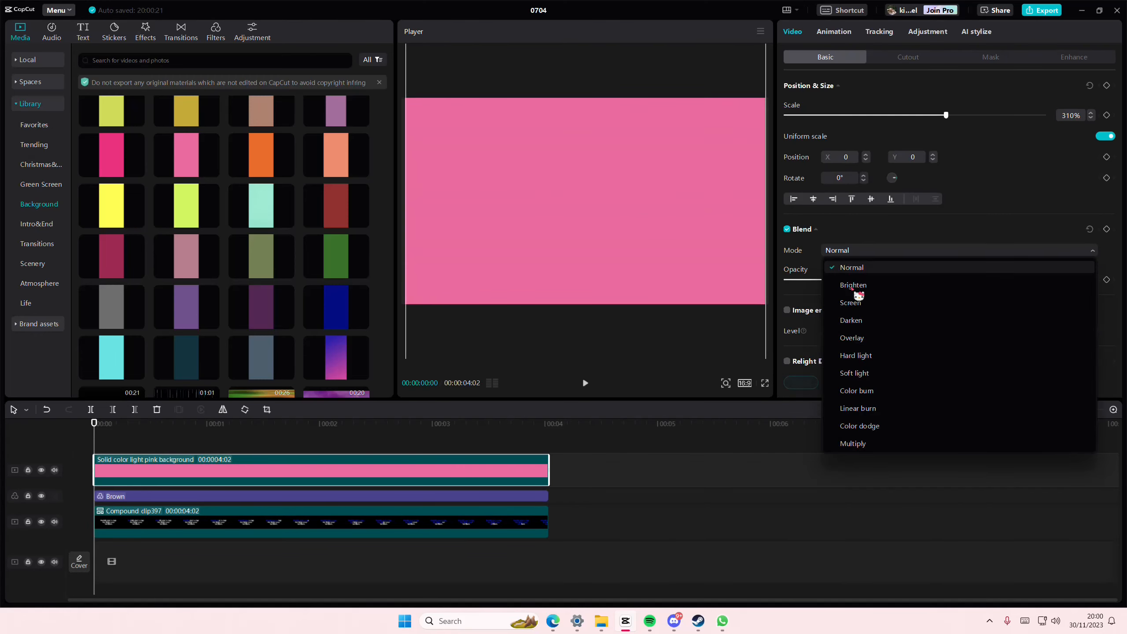
pyautogui.click(852, 302)
# - Combine the pink background, Brown filter and lyric clip into one compound clip and check the text at different times
pyautogui.rightClick(449, 520)
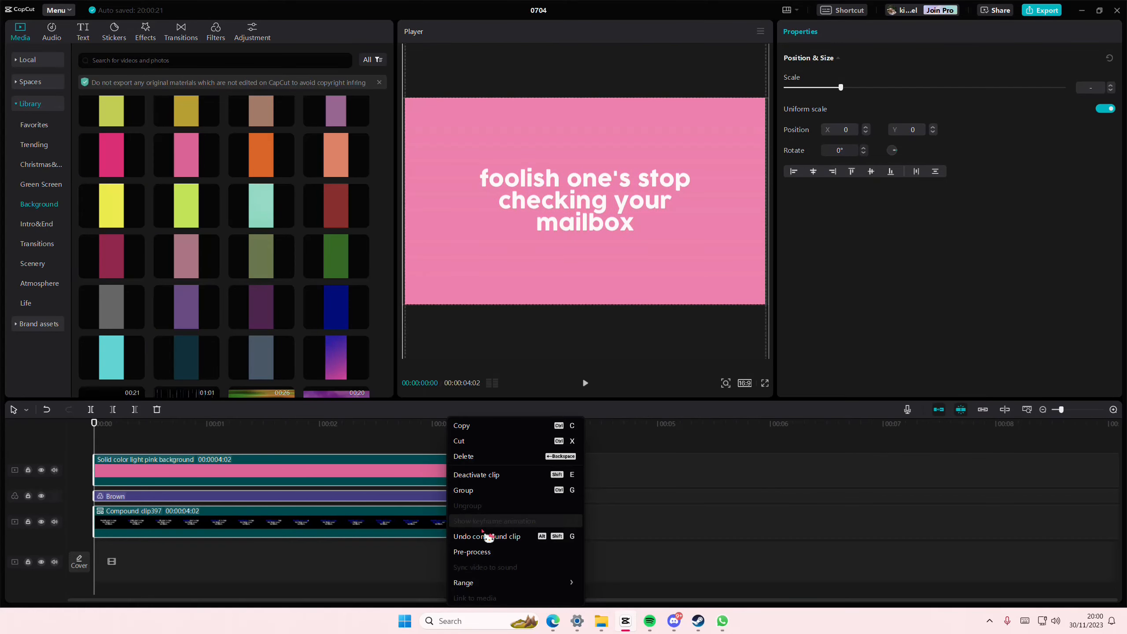
pyautogui.click(492, 534)
pyautogui.moveTo(281, 425); pyautogui.dragTo(454, 464)
pyautogui.moveTo(576, 527); pyautogui.dragTo(557, 473)
pyautogui.rightClick(469, 484)
pyautogui.click(532, 537)
pyautogui.click(425, 448)
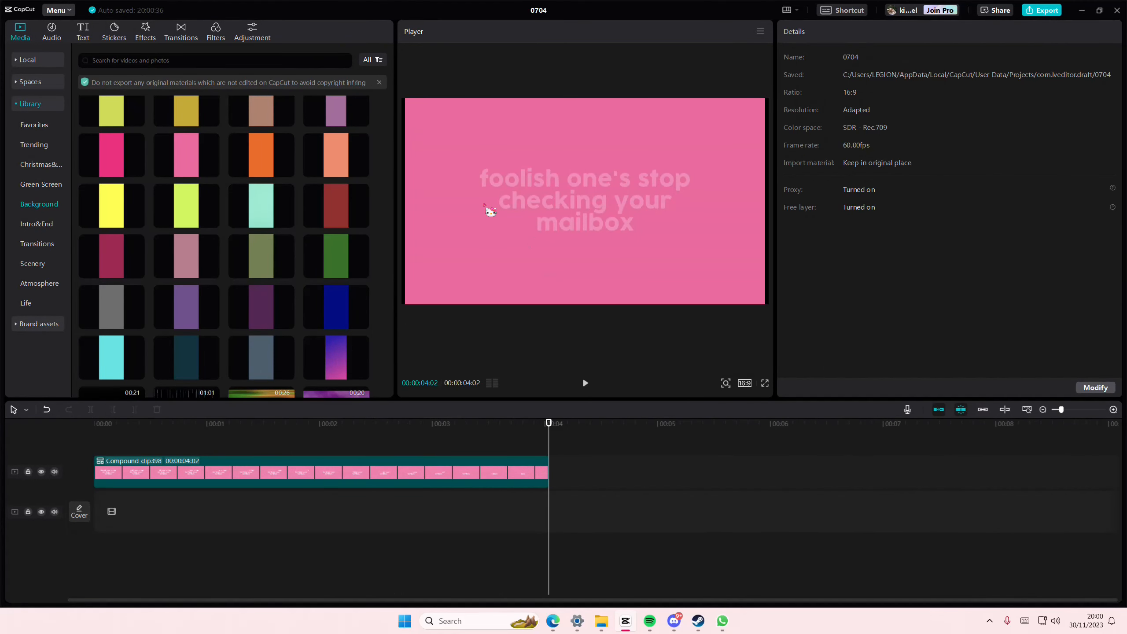
pyautogui.click(349, 440)
pyautogui.moveTo(349, 440); pyautogui.dragTo(417, 433)
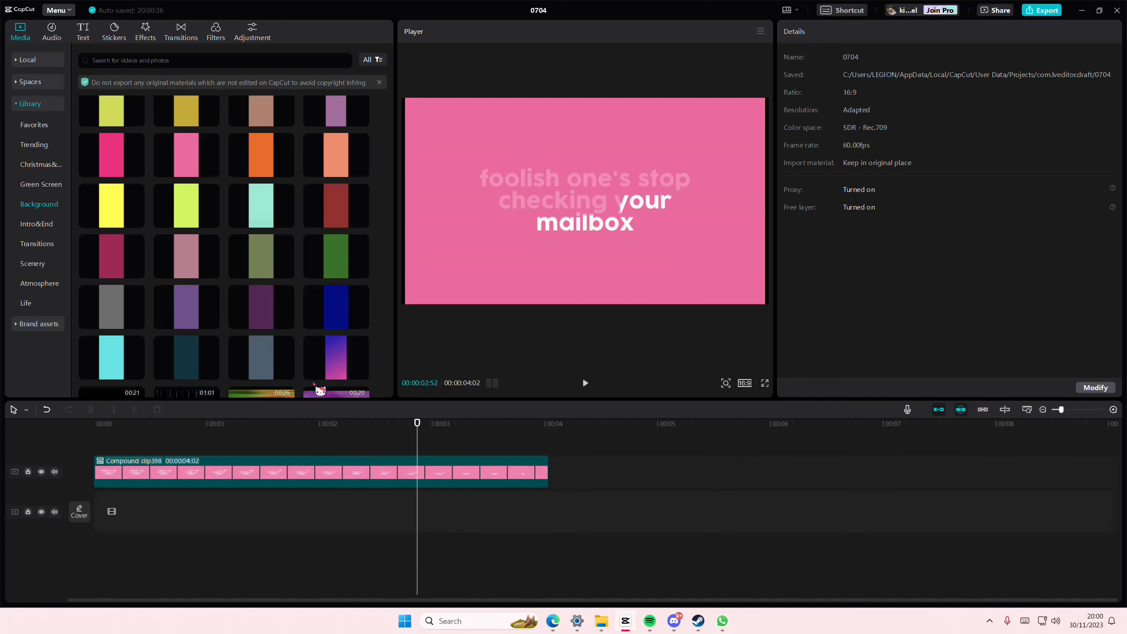
pyautogui.moveTo(313, 384); pyautogui.dragTo(102, 506)
pyautogui.moveTo(162, 442); pyautogui.dragTo(134, 450)
# - Undo the new compound clip and the pink background, keeping the Brown filter layer, and return to the start
pyautogui.click(137, 508)
pyautogui.hotkey('ctrl', 'z')
pyautogui.hotkey('ctrl', 'z')
pyautogui.hotkey('ctrl', 'z')
pyautogui.hotkey('ctrl', 'z')
pyautogui.hotkey('ctrl', 'z')
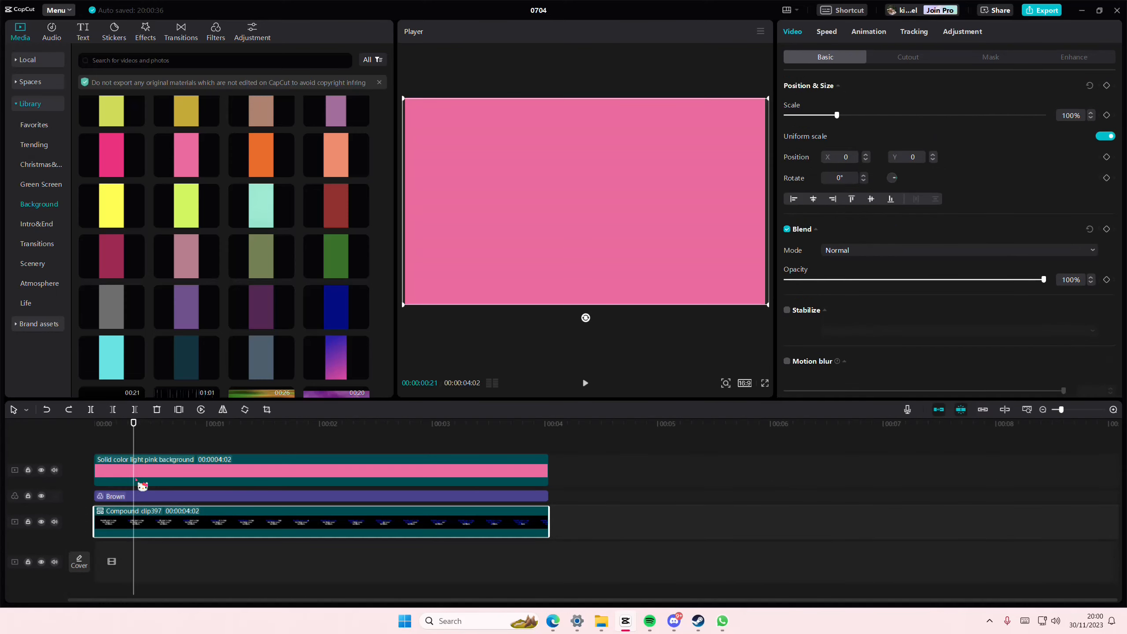
pyautogui.hotkey('ctrl', 'z')
pyautogui.click(188, 446)
pyautogui.click(94, 443)
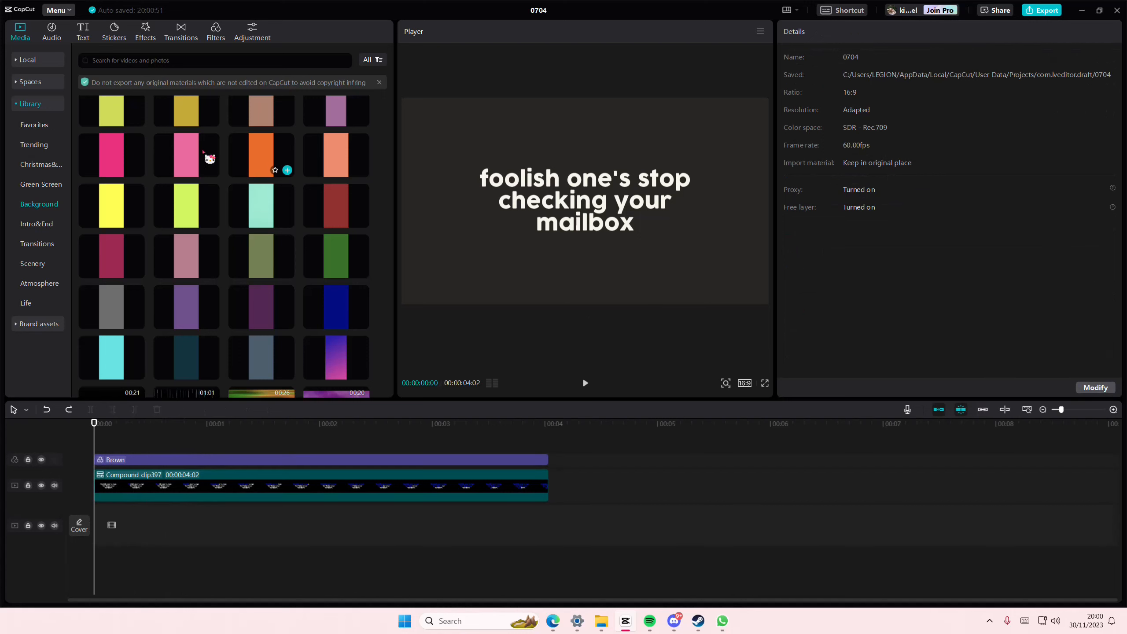
# - Add the solid light pink background again at the clip's full length, scale it to 323%, and set its blend mode to Color dodge
pyautogui.moveTo(204, 152); pyautogui.dragTo(106, 467)
pyautogui.moveTo(207, 470); pyautogui.dragTo(549, 471)
pyautogui.moveTo(645, 307); pyautogui.dragTo(784, 406)
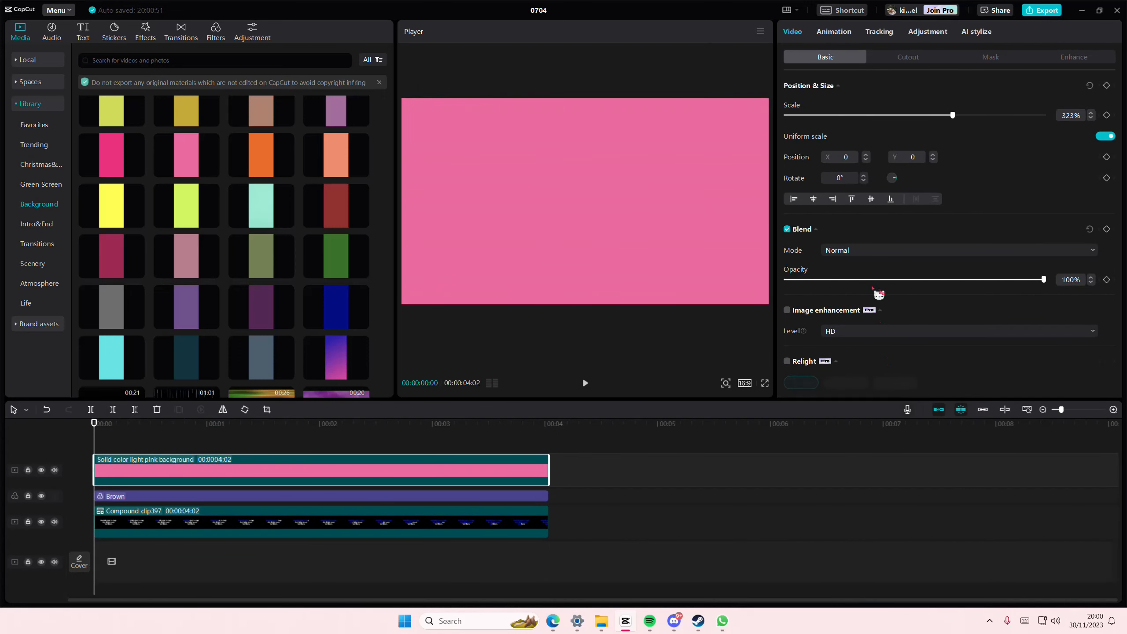
pyautogui.click(865, 252)
pyautogui.click(883, 427)
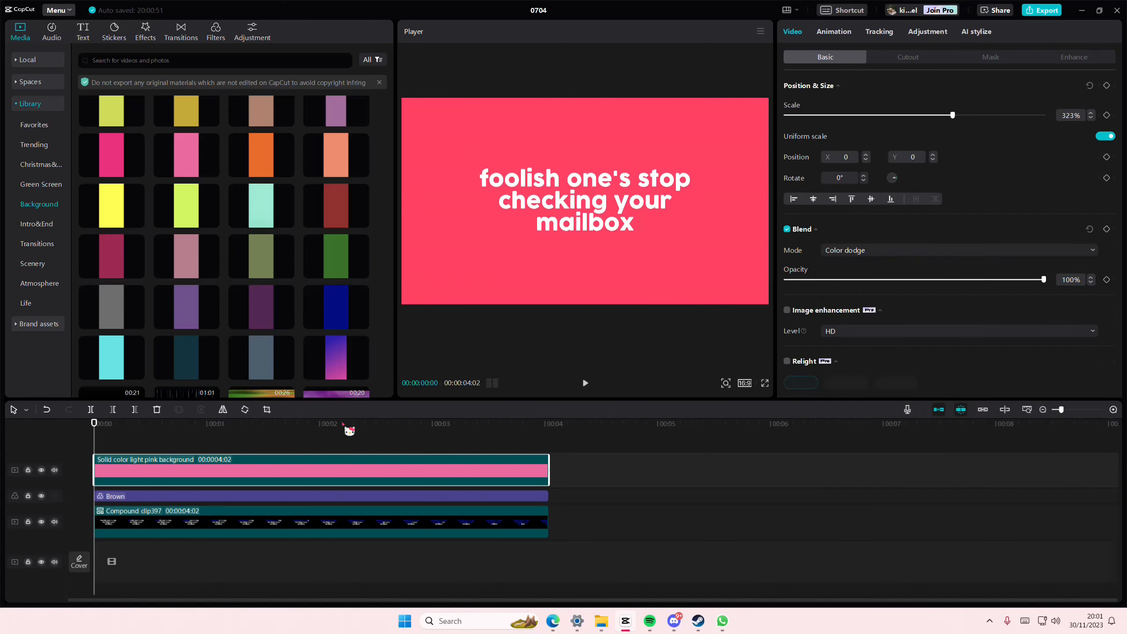
pyautogui.moveTo(320, 427)
pyautogui.mouseDown()
pyautogui.moveTo(312, 442)
pyautogui.moveTo(422, 465)
pyautogui.moveTo(486, 524)
pyautogui.mouseUp()
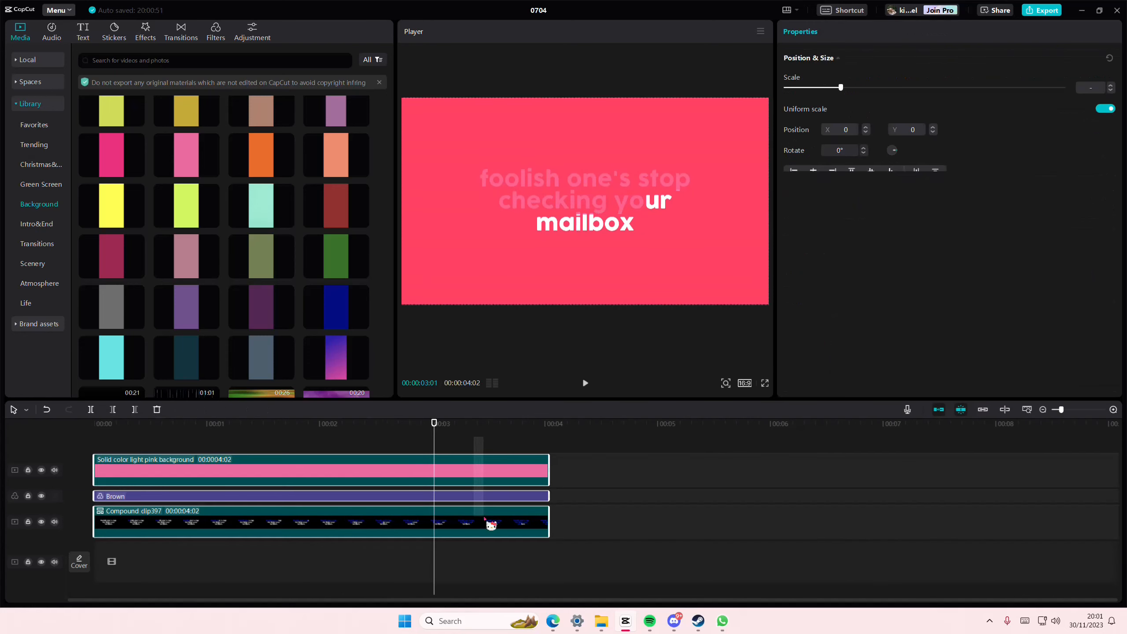
pyautogui.rightClick(486, 523)
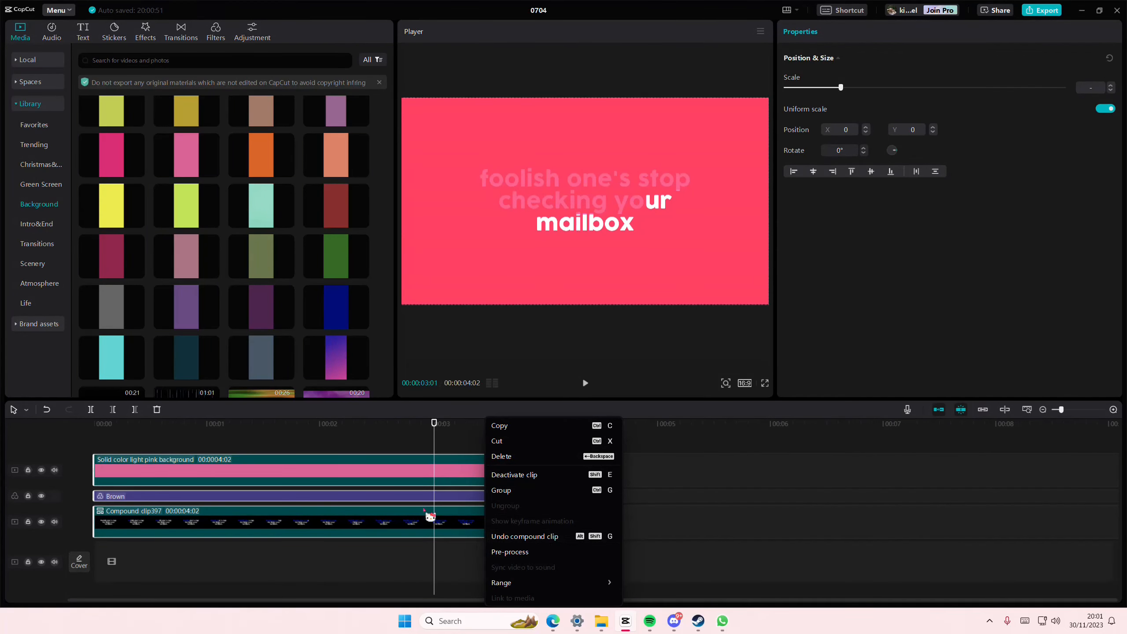
pyautogui.rightClick(417, 527)
pyautogui.click(327, 434)
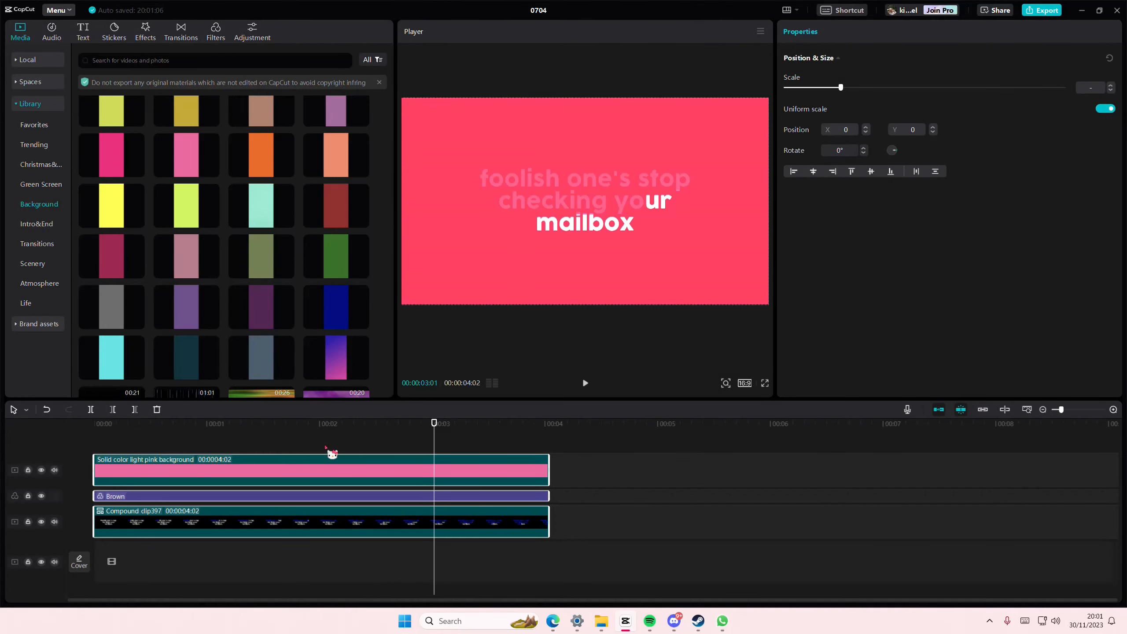
# - Replace the Brown filter layer with a Mono filter applied directly to the compound clip
pyautogui.click(332, 470)
pyautogui.click(318, 488)
pyautogui.click(318, 496)
pyautogui.press('Delete')
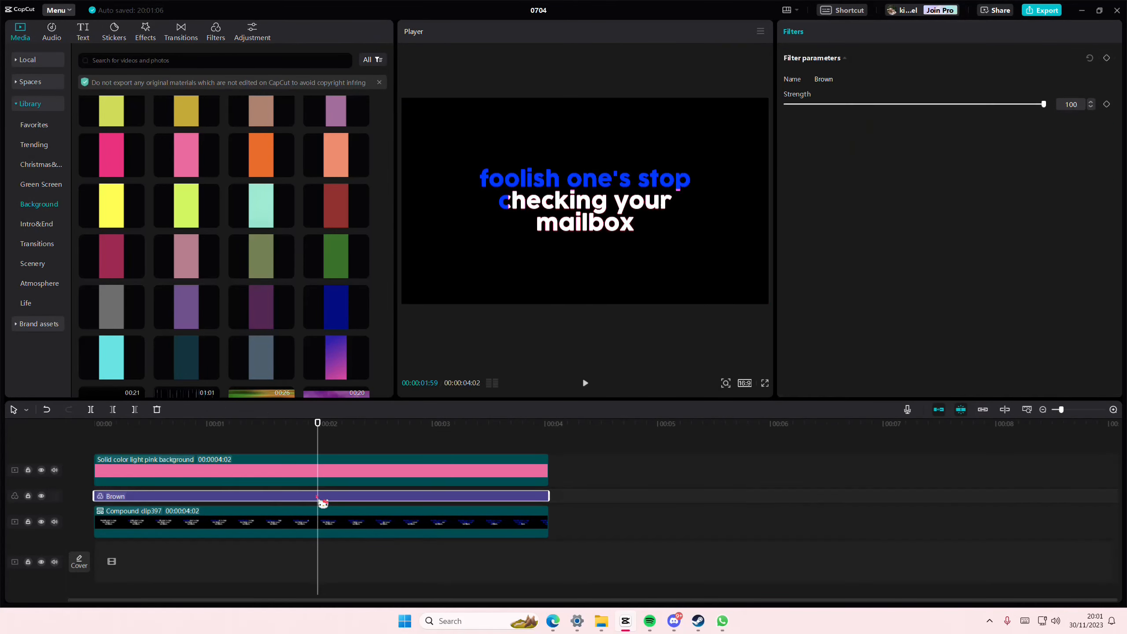
pyautogui.click(216, 36)
pyautogui.moveTo(213, 369); pyautogui.dragTo(243, 509)
# - Play the lyric animation from the beginning to check the text colour fill
pyautogui.click(230, 439)
pyautogui.moveTo(249, 436); pyautogui.dragTo(13, 439)
pyautogui.press('space')
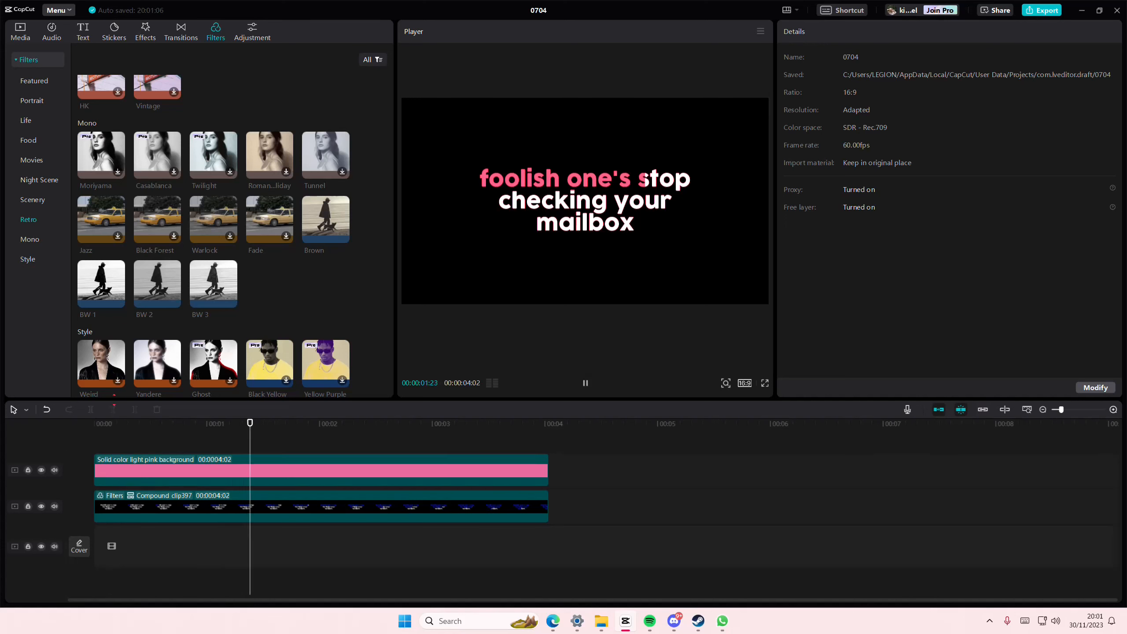
pyautogui.press('space')
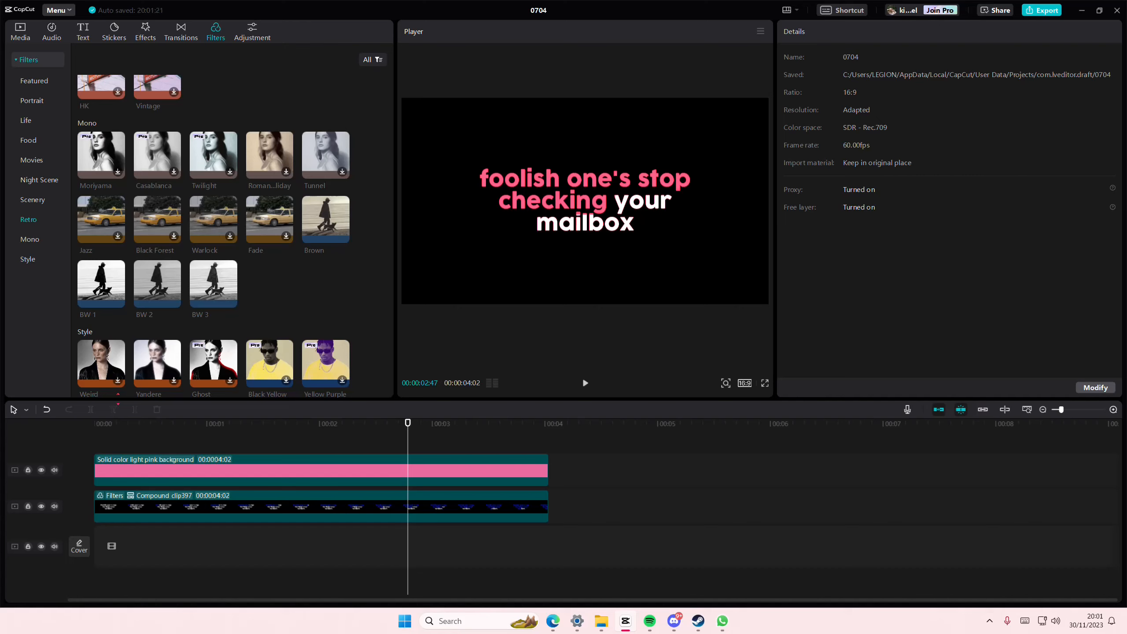
pyautogui.press('space')
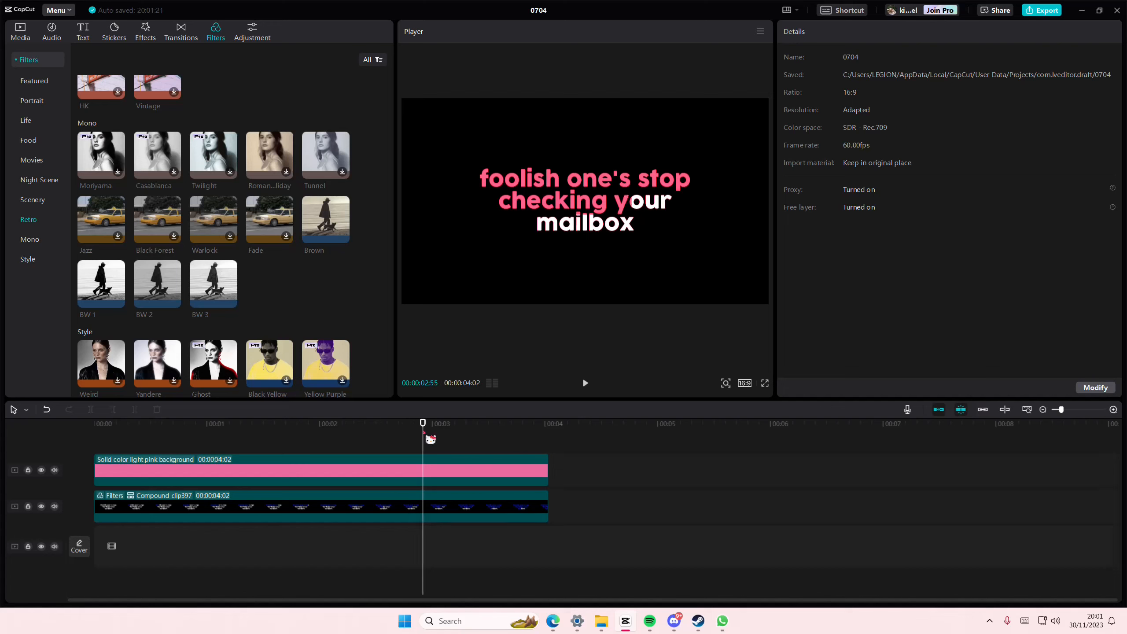